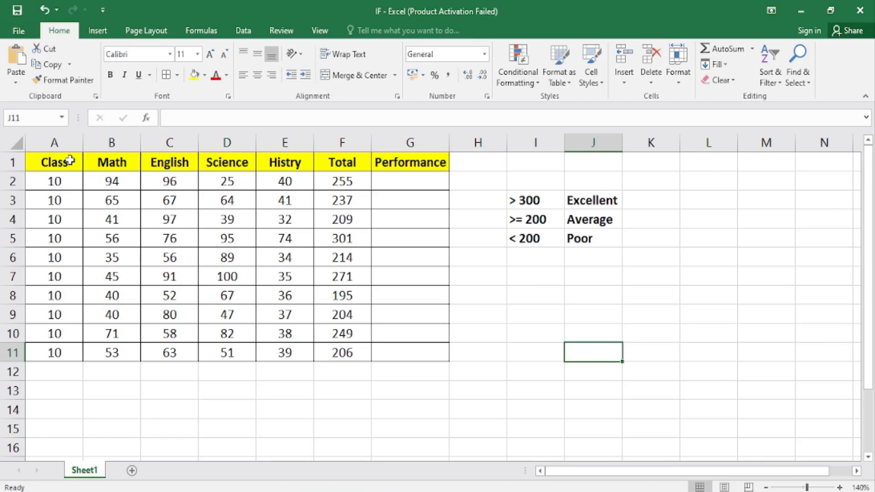
- Review the Class column and the Math, English, Science and Histry marks in rows 2 to 11
click(69, 164)
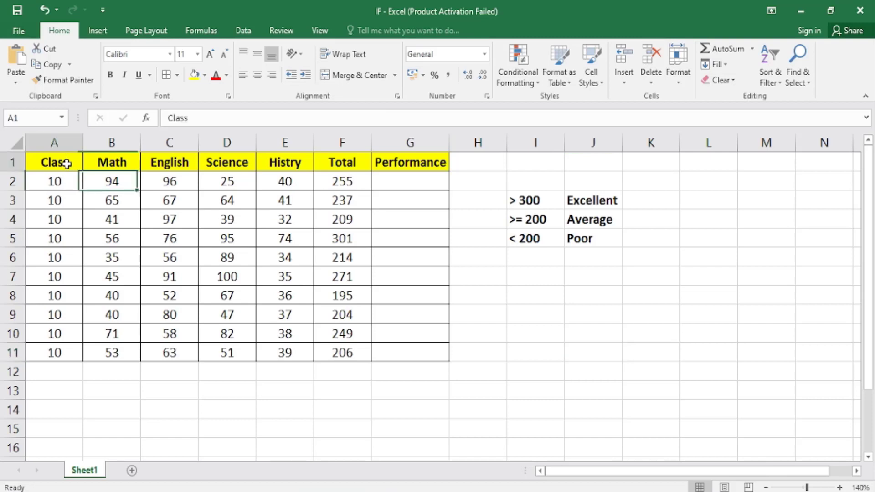
drag(66, 181, 58, 359)
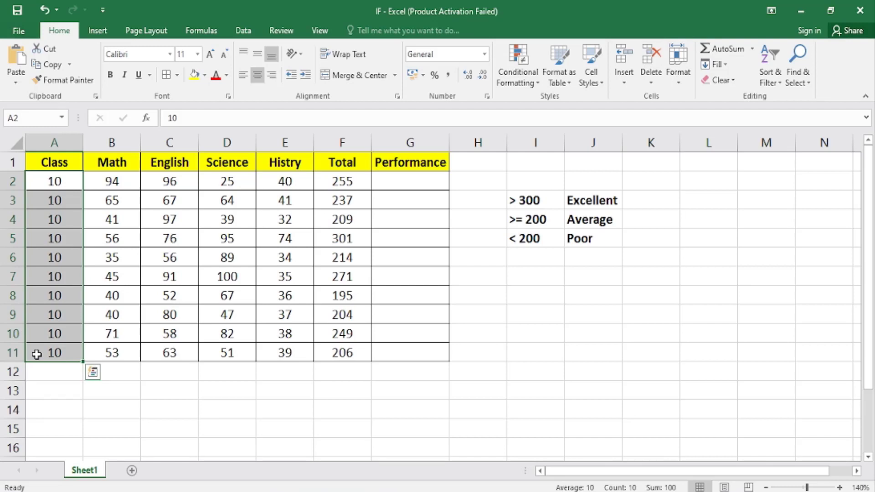
click(81, 377)
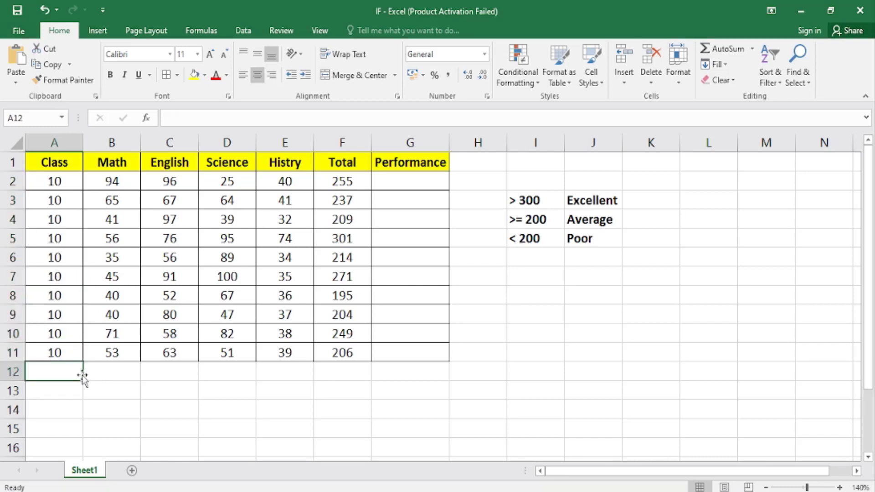
click(112, 165)
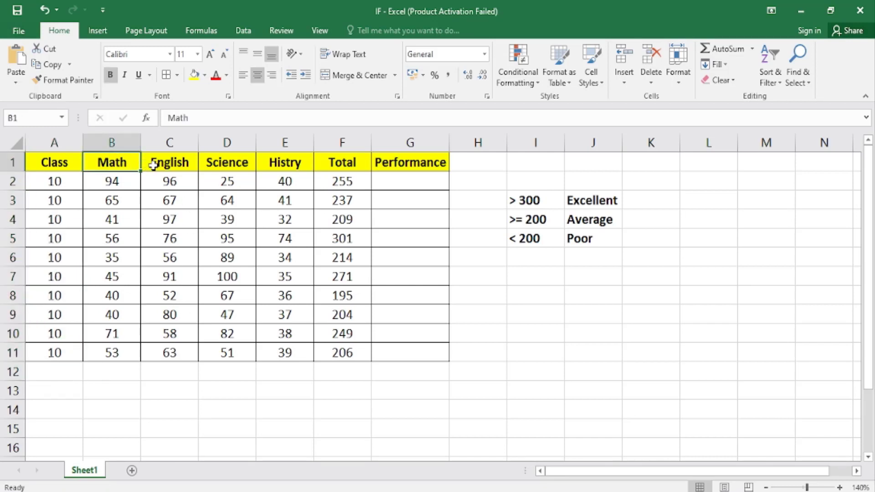
click(168, 164)
click(222, 166)
click(282, 167)
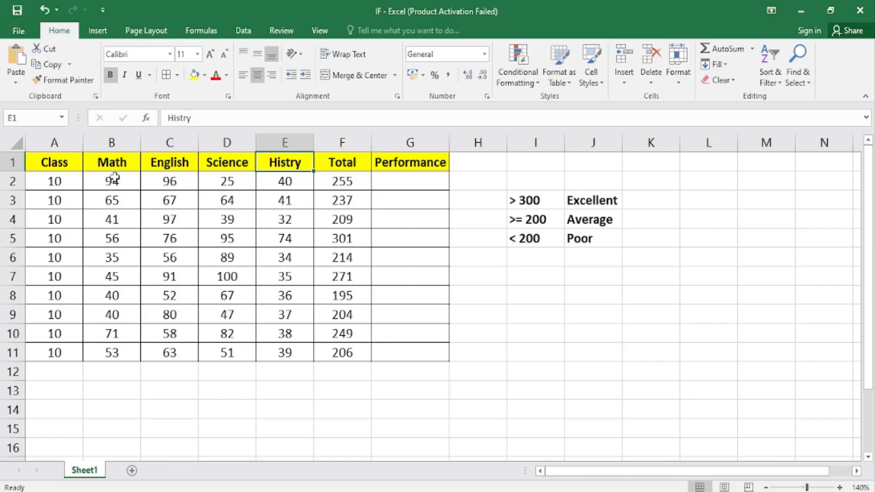
drag(113, 179, 281, 350)
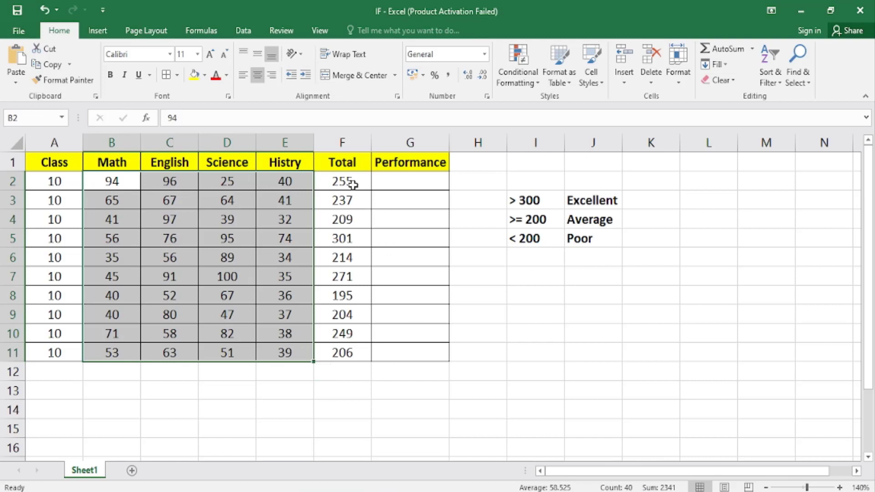
- Enter the formula =B2+C2+D2+E2 in F2 to total the first student's four subject marks
click(353, 181)
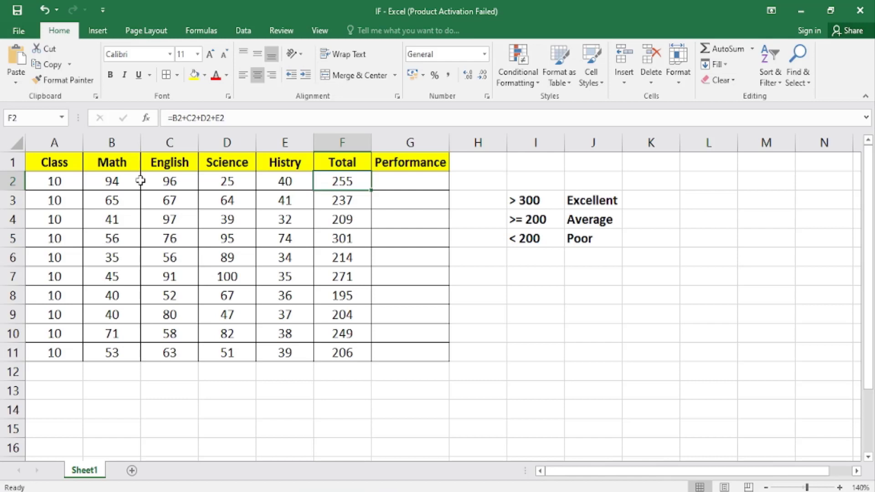
text(=)
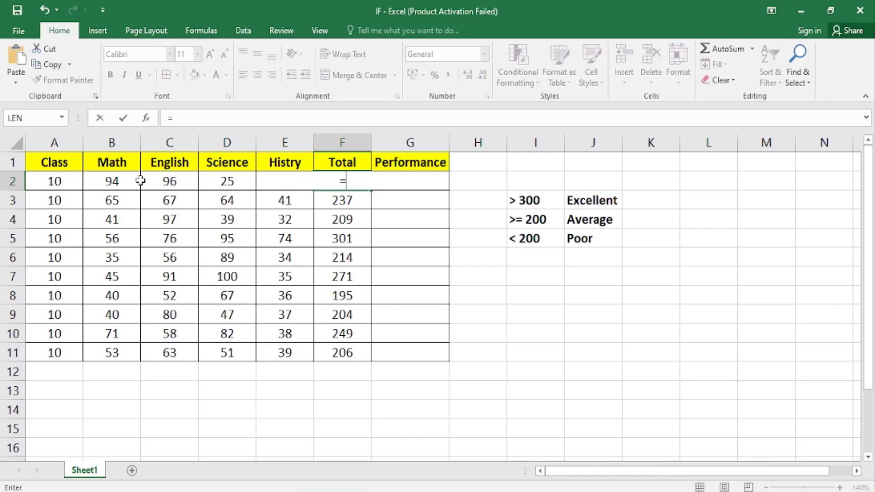
click(116, 181)
text(+)
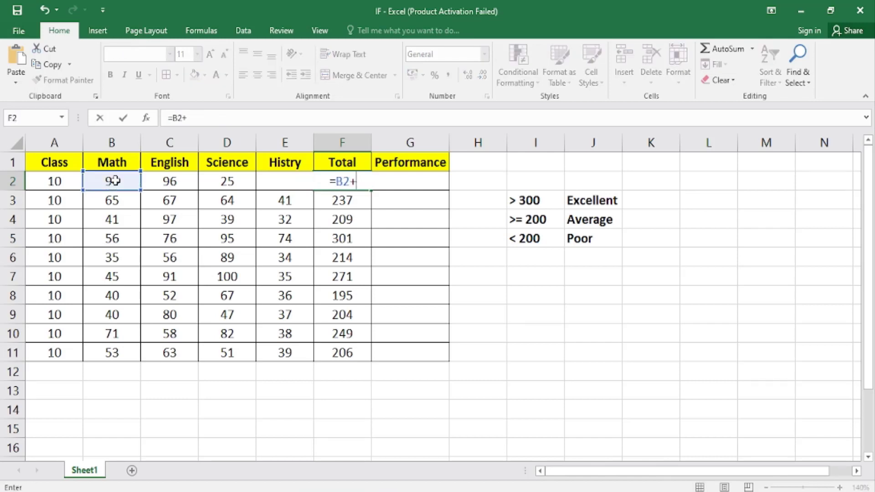
click(160, 181)
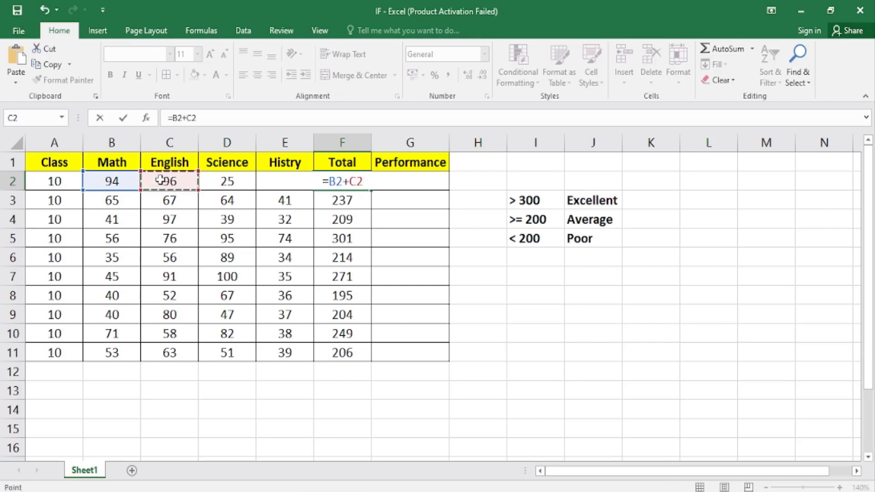
text(+)
click(224, 179)
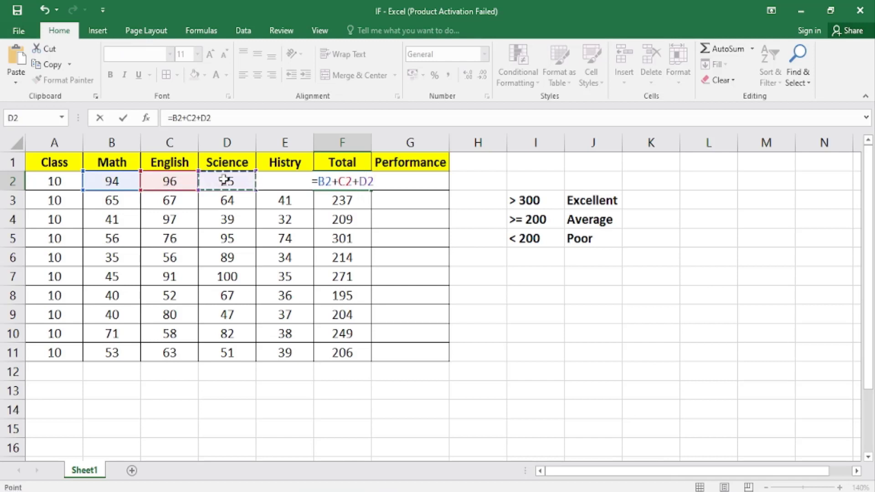
text(+)
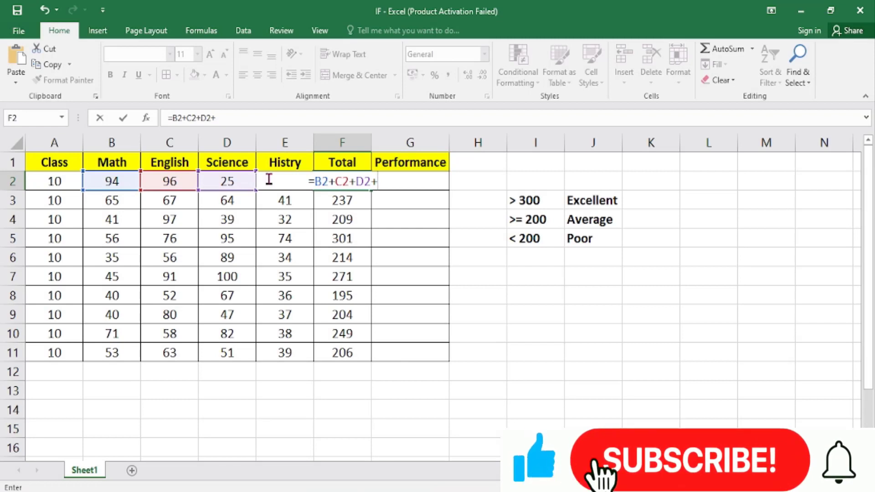
text(e2)
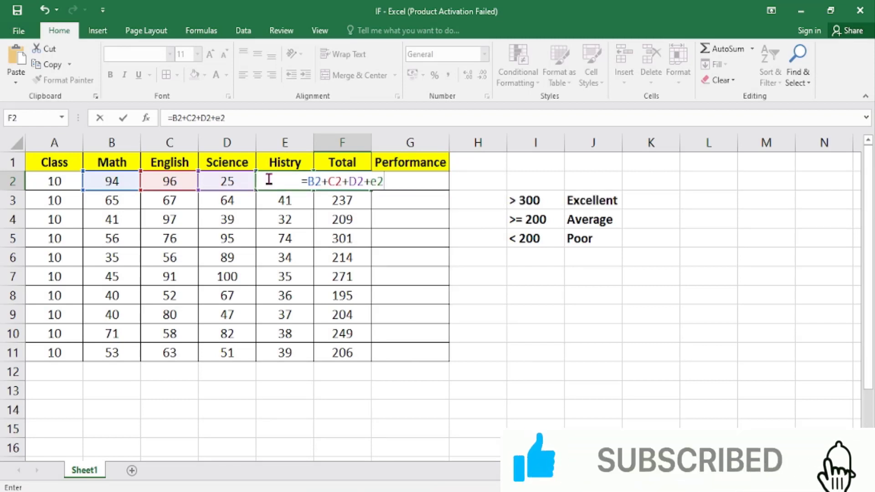
key(BackSpace)
key(BackSpace)
text(E2)
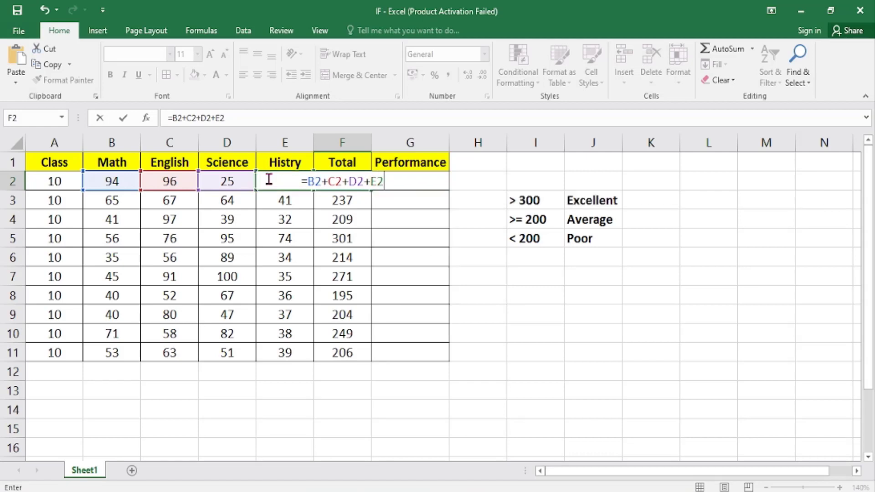
key(Return)
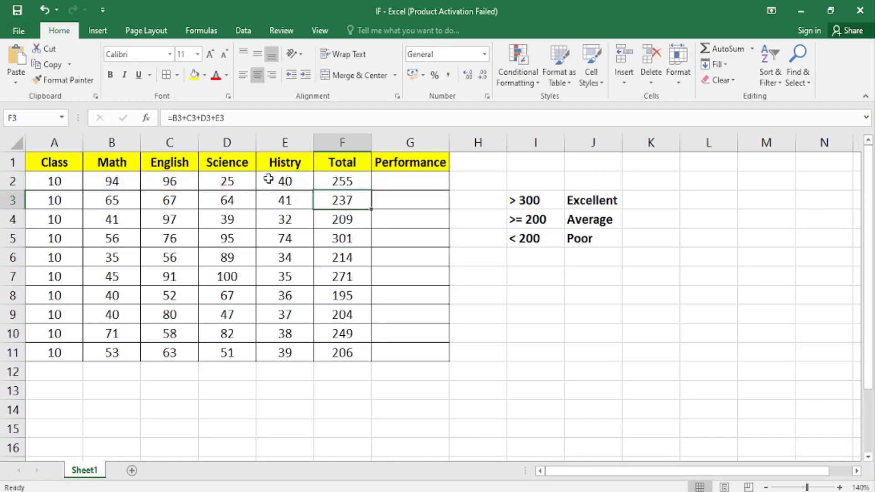
- Clear the Total values in F3:F11, leaving only the formula in F2
key(shift+Down)
key(shift+Down)
key(ctrl+shift+Down)
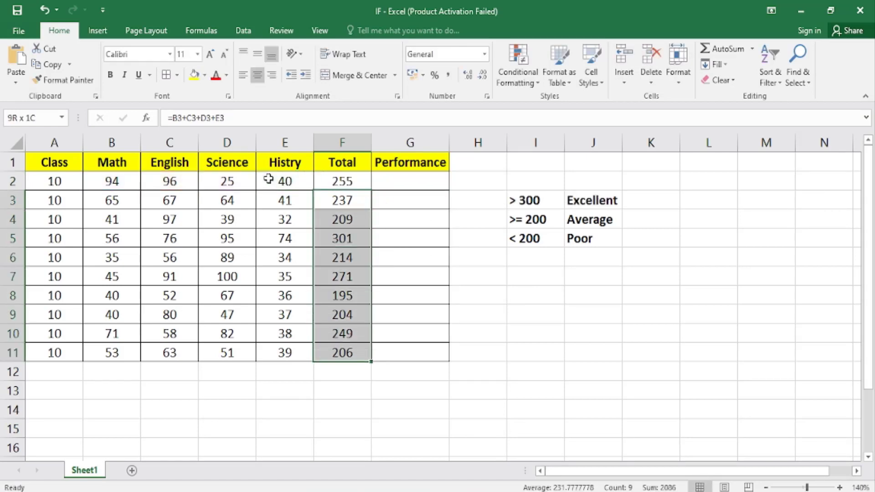
key(Delete)
- Fill the Total formula from F2 down through F11
key(Up)
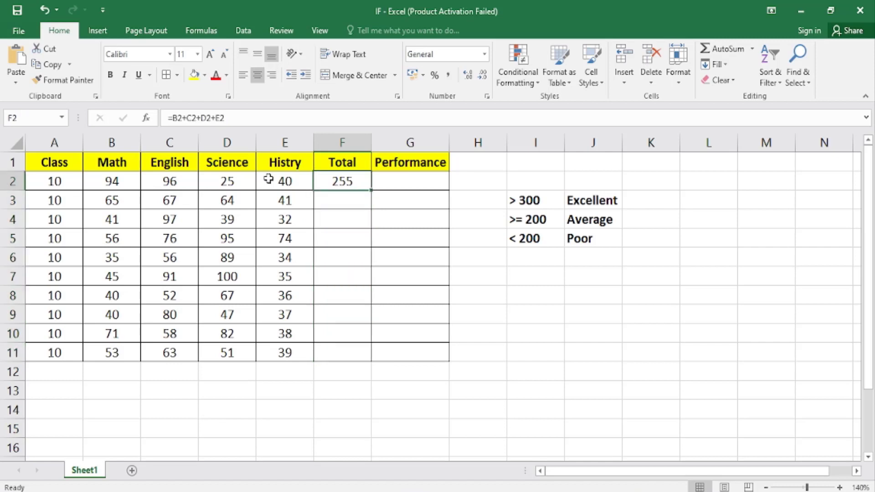
drag(371, 192, 372, 191)
double_click(371, 192)
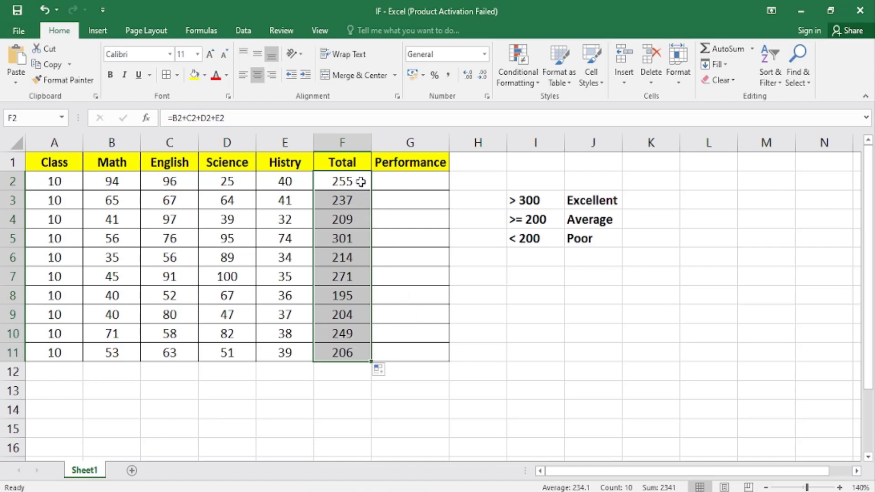
- Check the Total formulas in F2:F4 and read the performance criteria in I3:I5
click(360, 181)
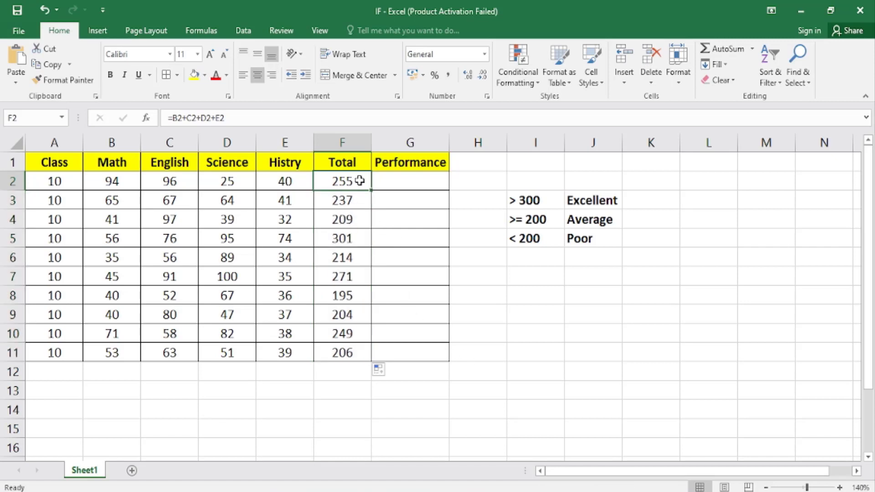
click(363, 205)
click(359, 221)
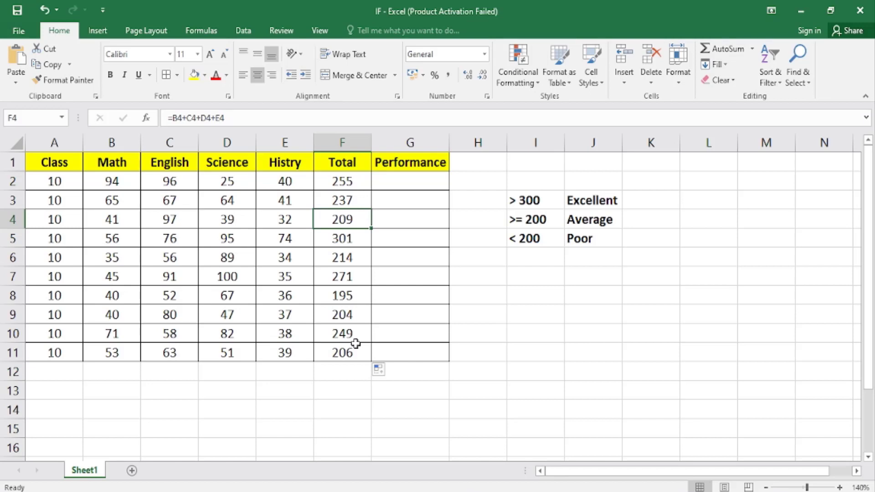
click(539, 200)
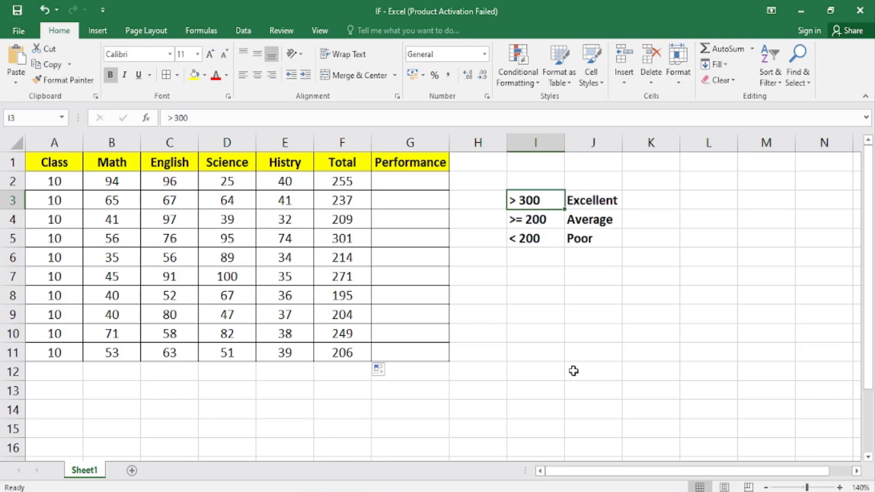
key(Down)
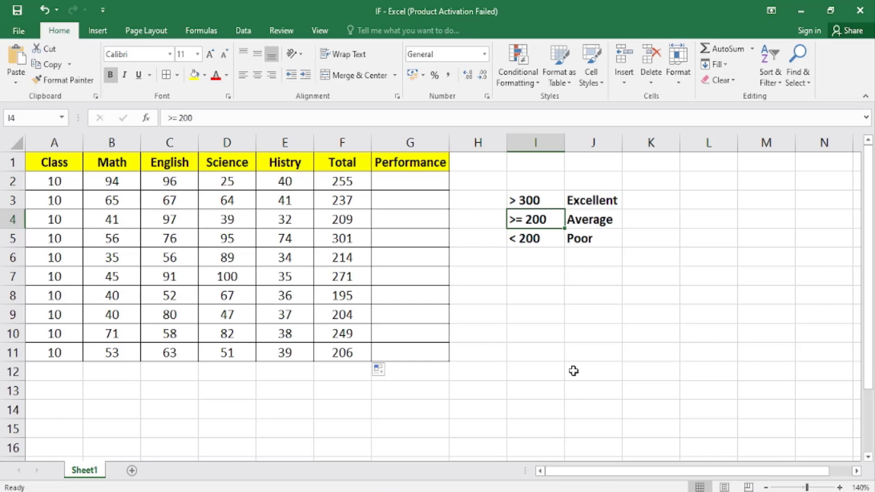
key(Down)
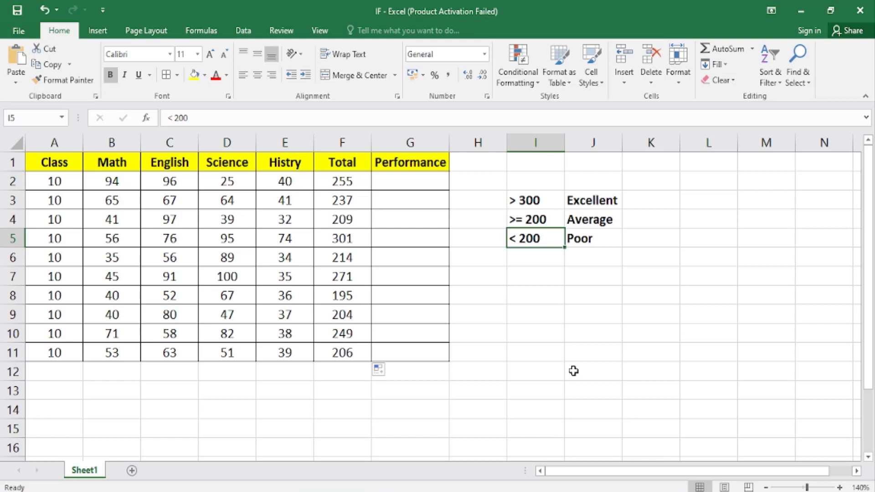
- Start an IF formula in G2 under Performance with the logical test F2>300
key(Left)
key(Left)
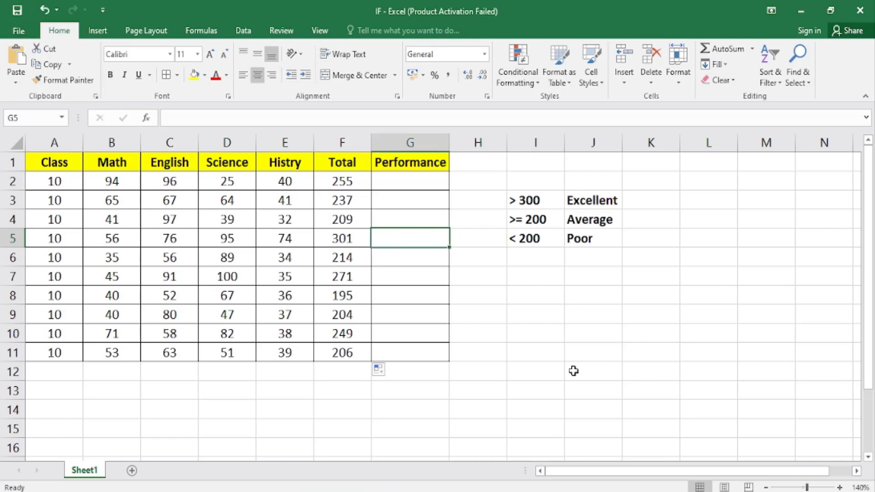
key(Up)
key(Up)
key(Up)
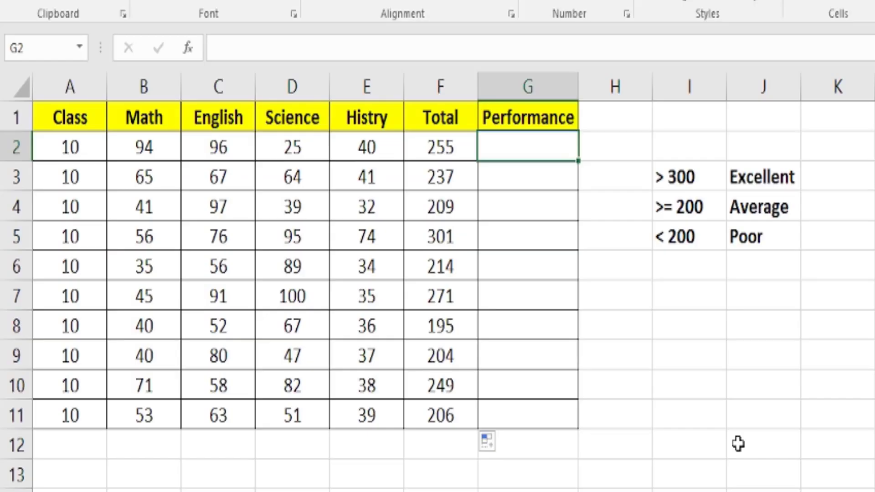
text(=)
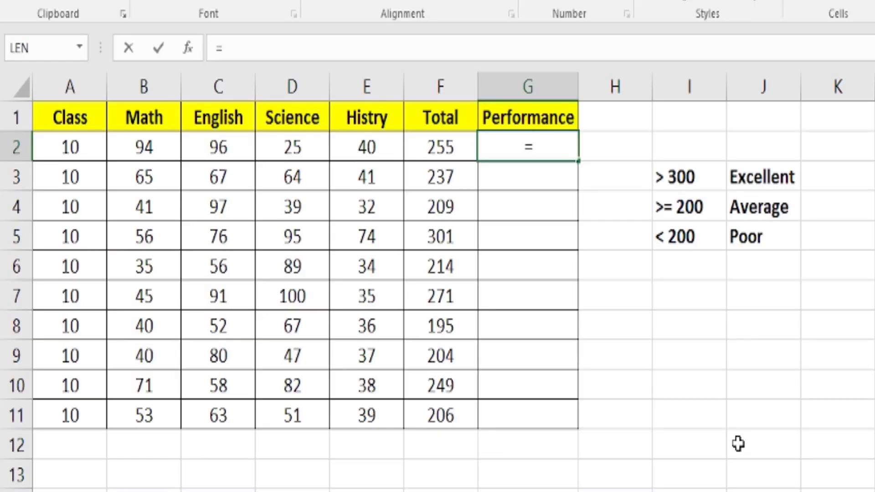
text(IF)
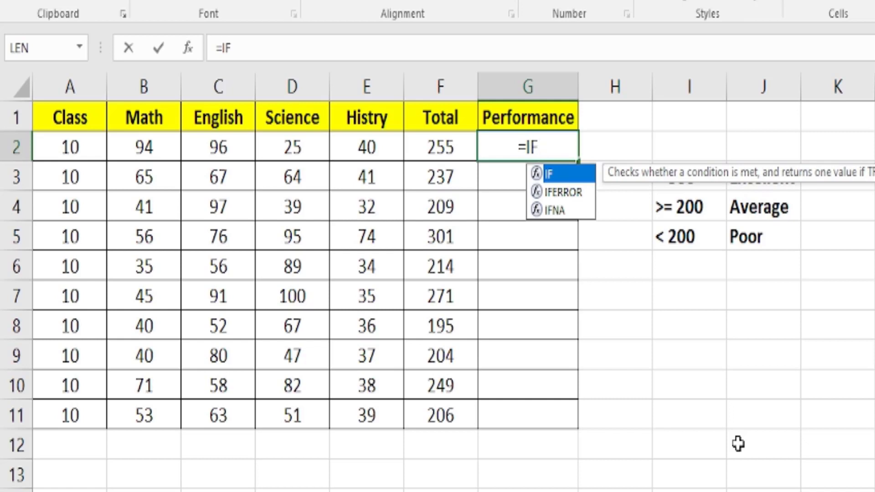
text(()
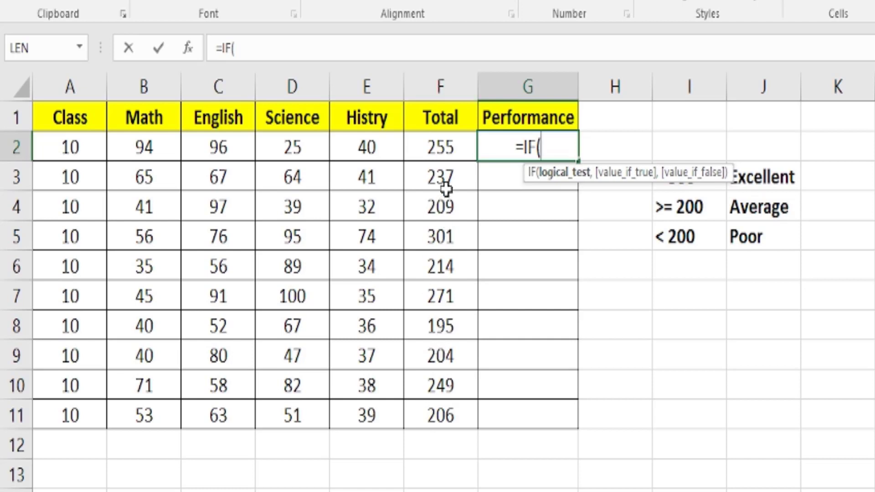
click(442, 146)
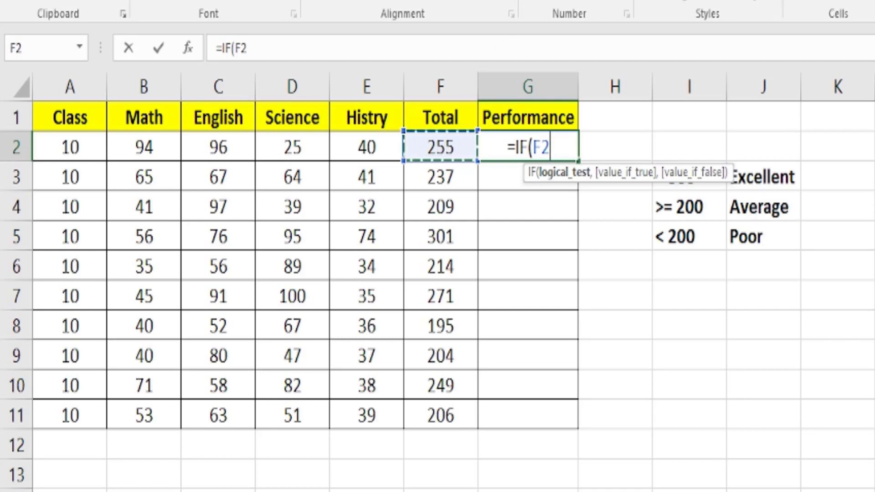
text(>)
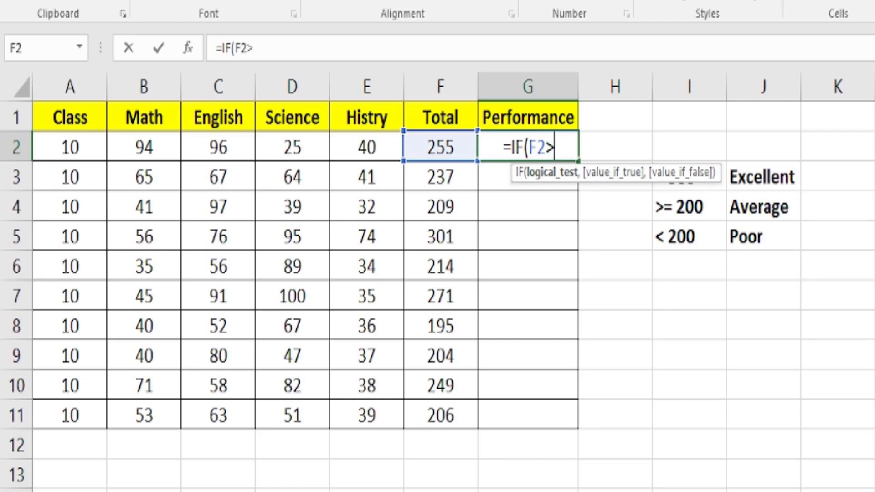
text(300)
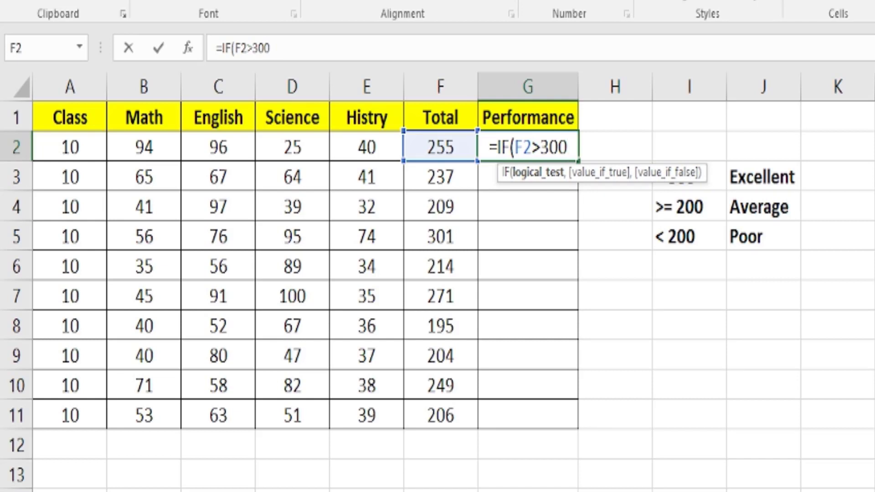
text(,)
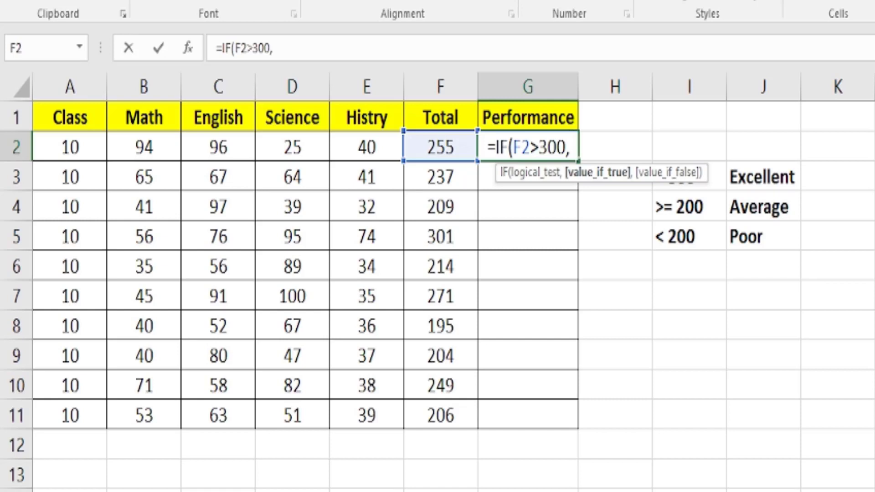
- Add "Excellent" as the value-if-true argument of the IF formula in G2
text(")
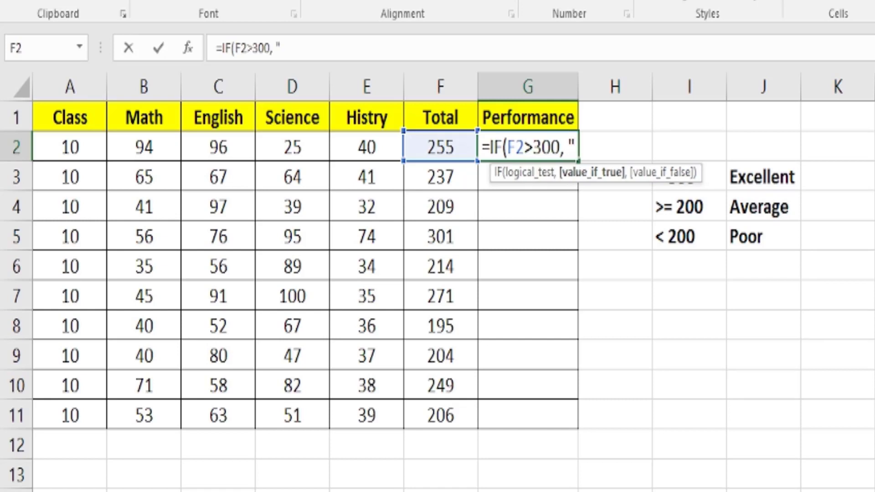
text(e)
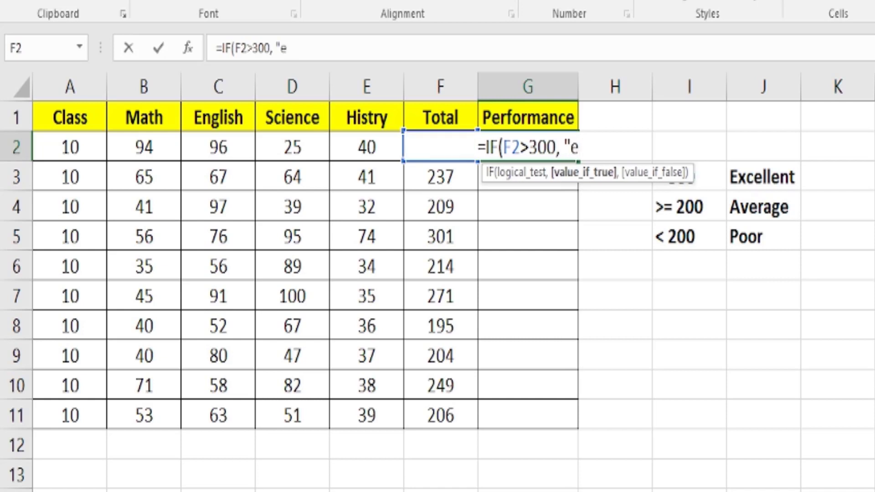
text(XCELE)
key(BackSpace)
key(BackSpace)
key(BackSpace)
key(BackSpace)
key(BackSpace)
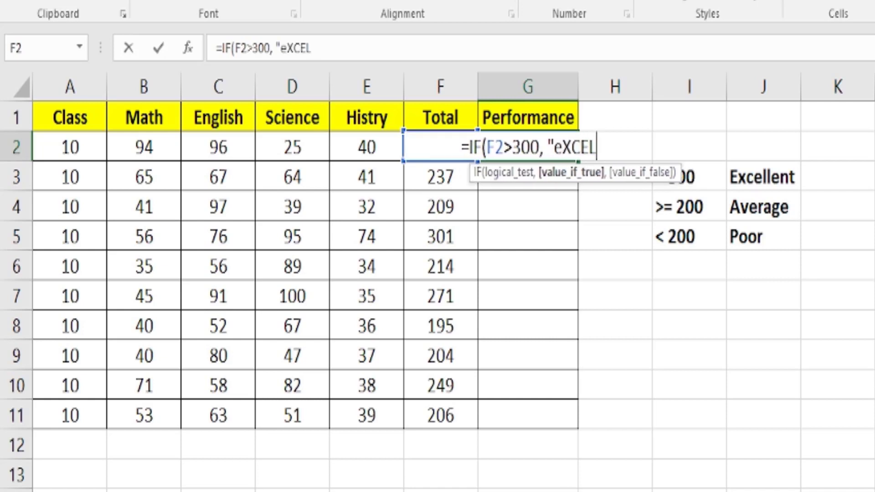
key(BackSpace)
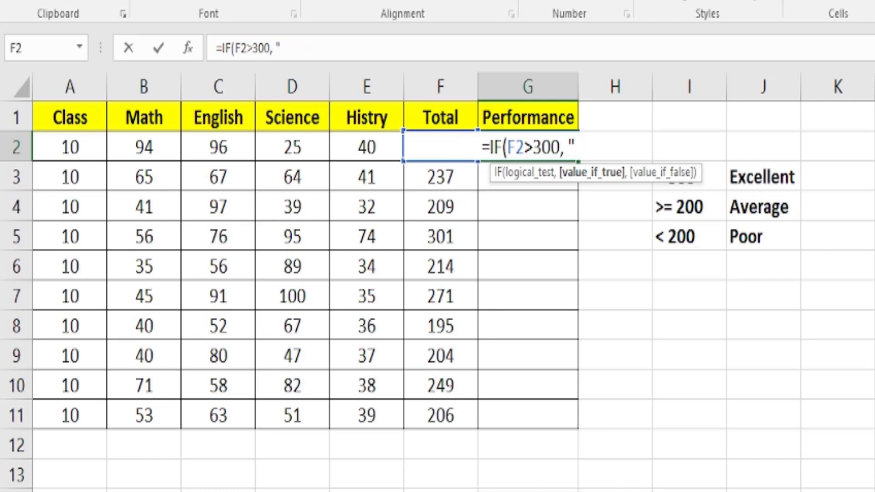
text(Ex)
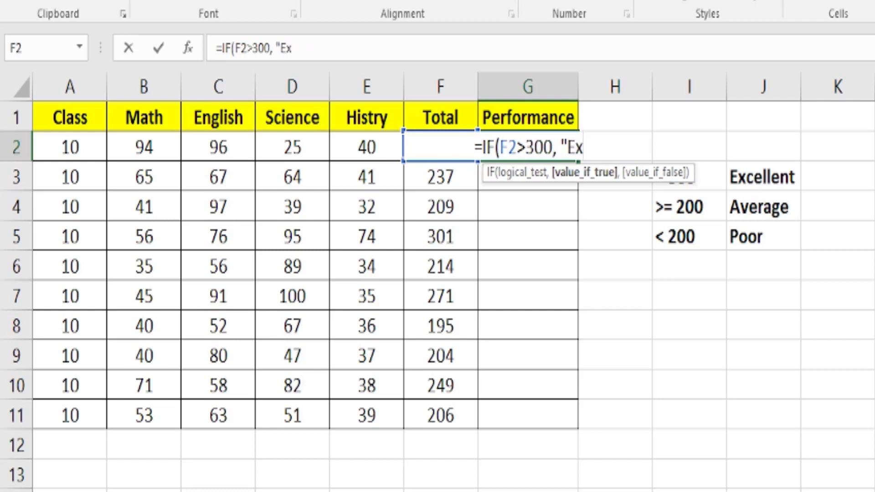
text(cellent)
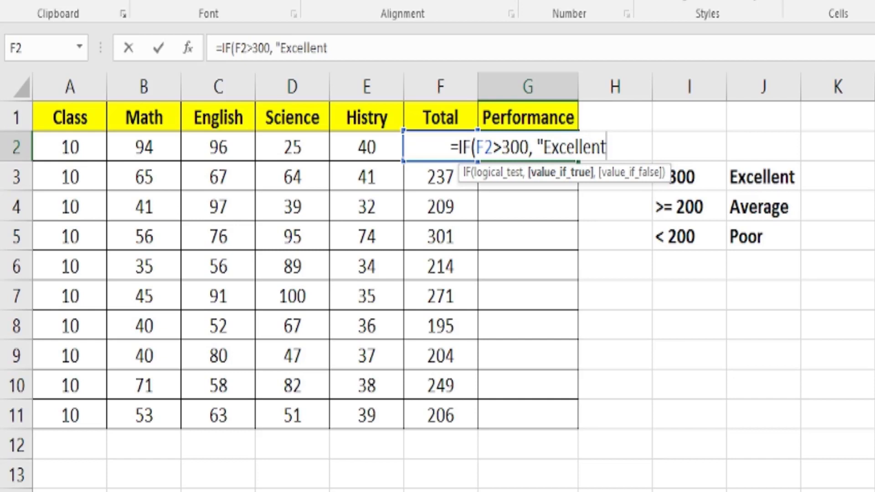
text(")
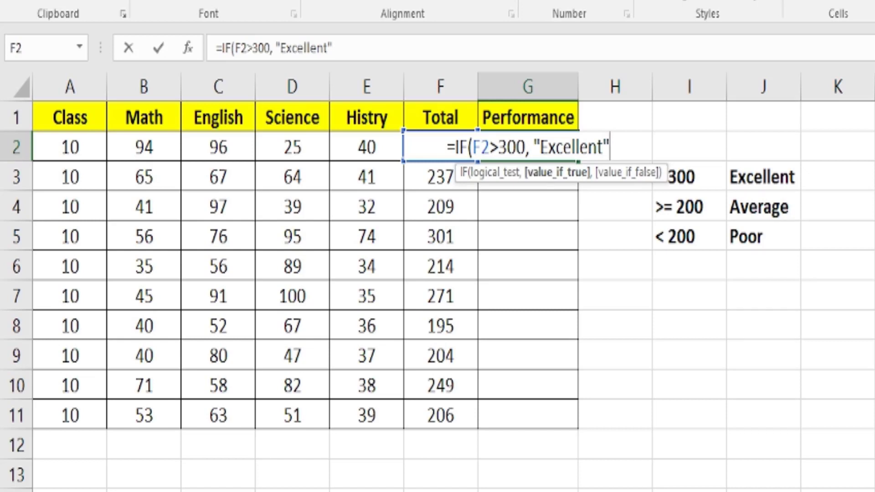
text(,)
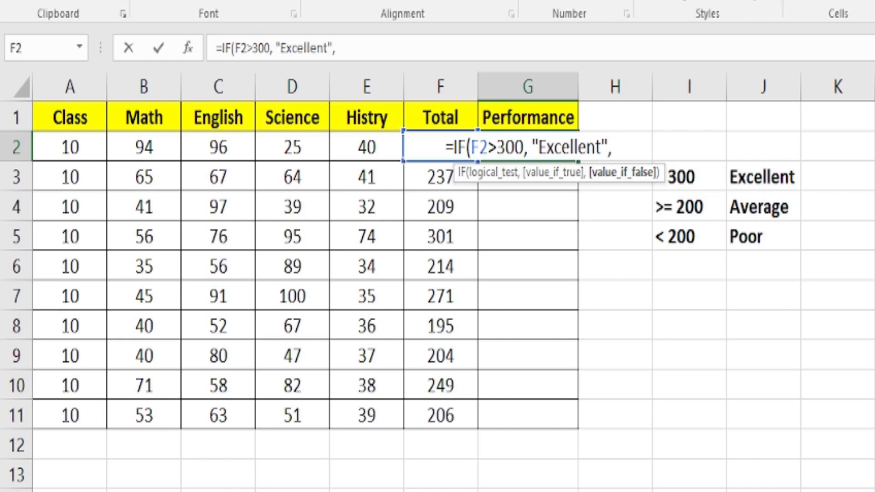
- Nest a second IF as the value-if-false argument, testing f2>=200 and returning "Average"
text(if)
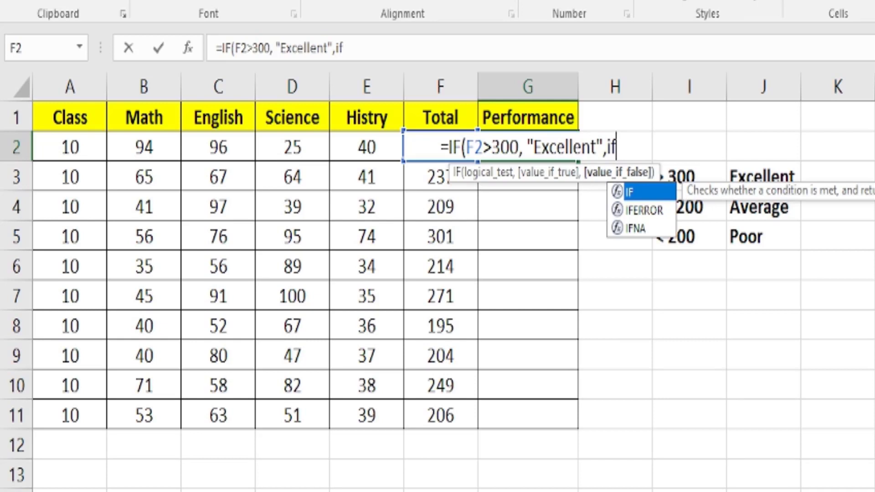
text(()
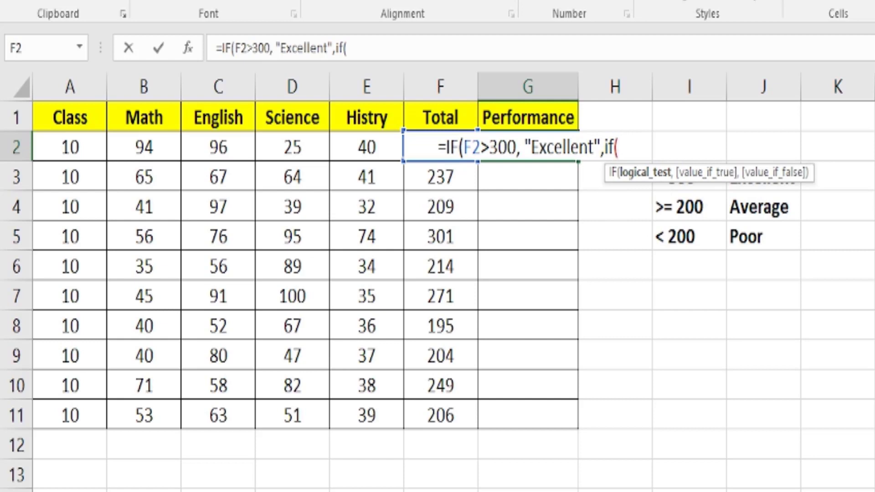
text(f2)
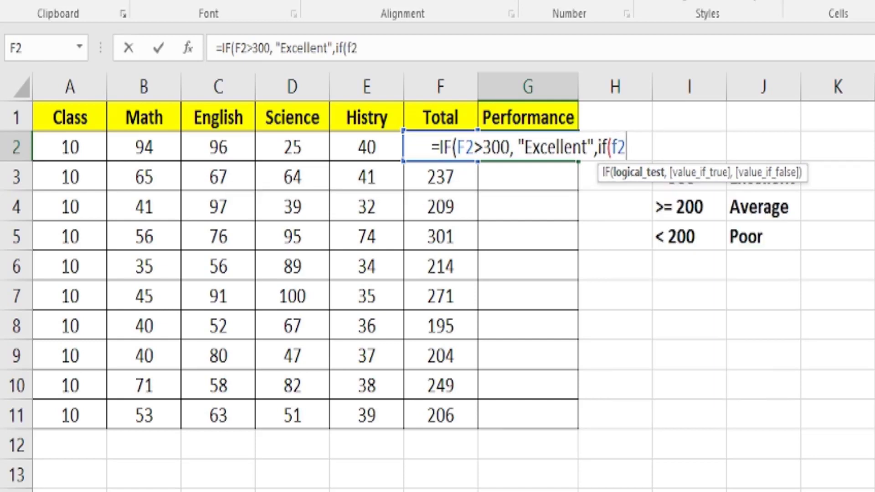
text(>=)
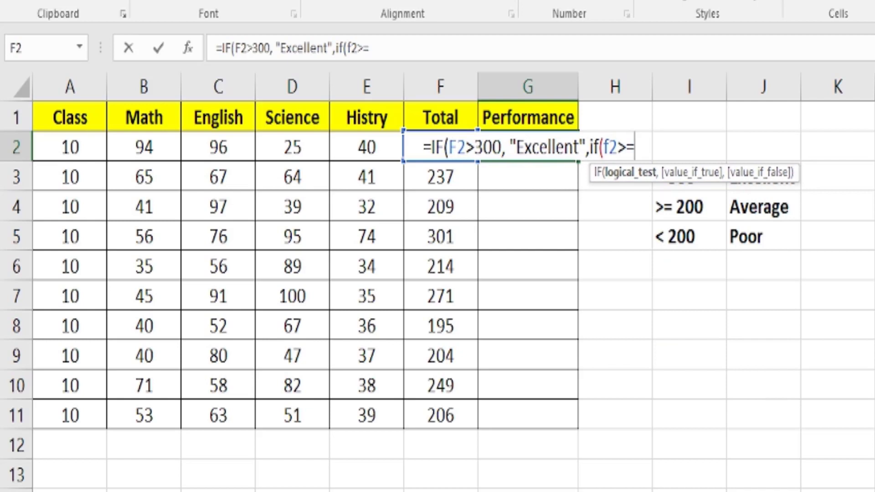
text(200)
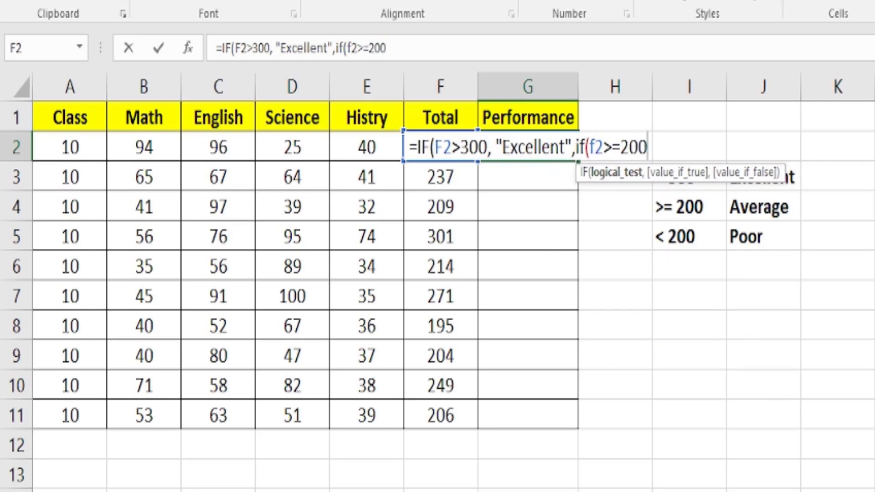
text(,)
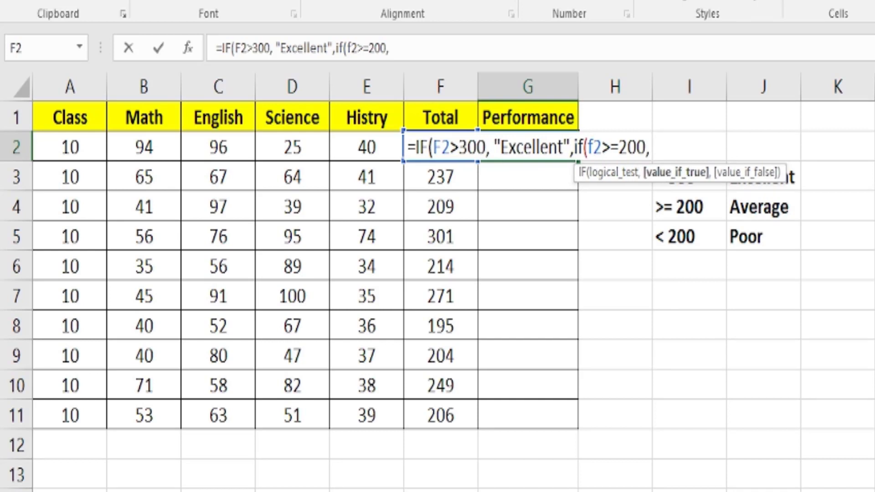
text( ")
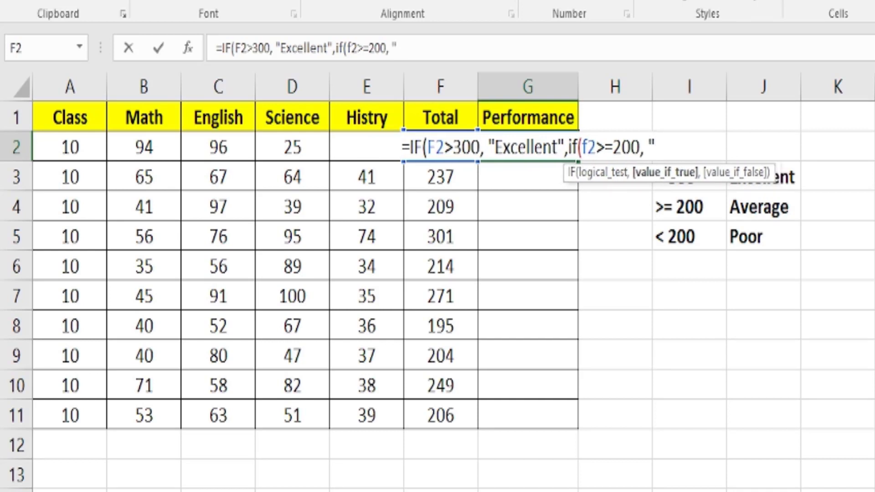
text(Average)
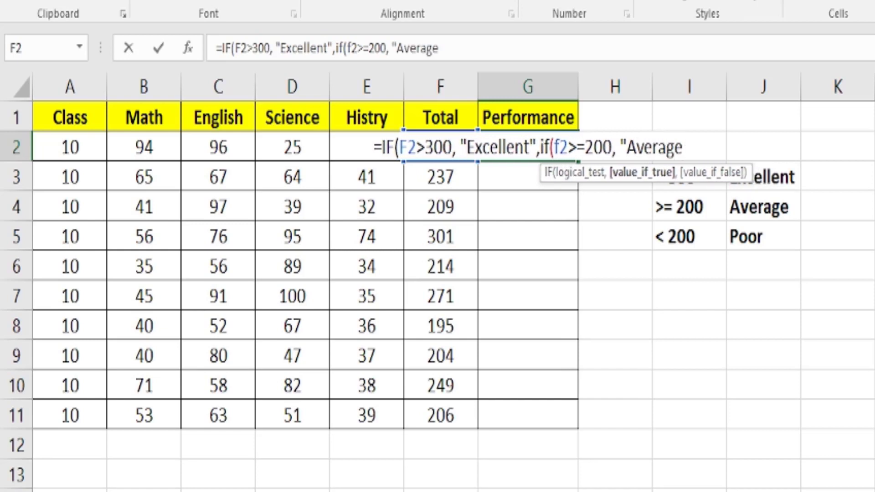
text(")
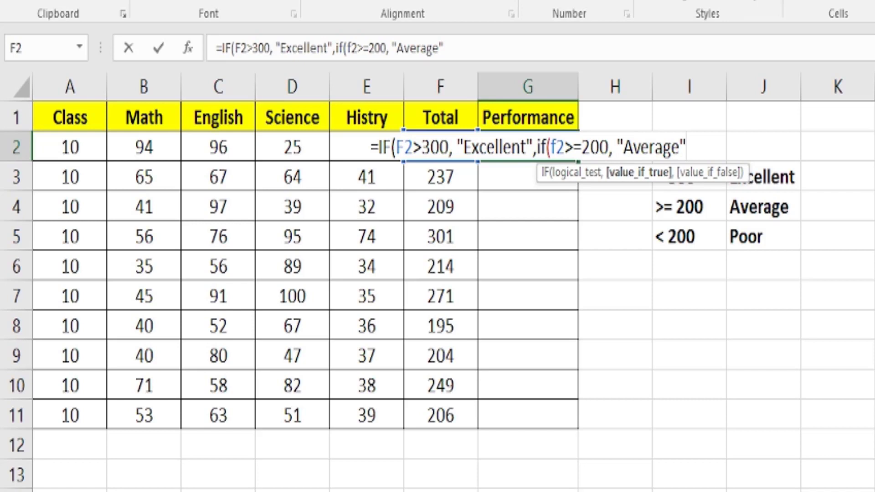
text(,)
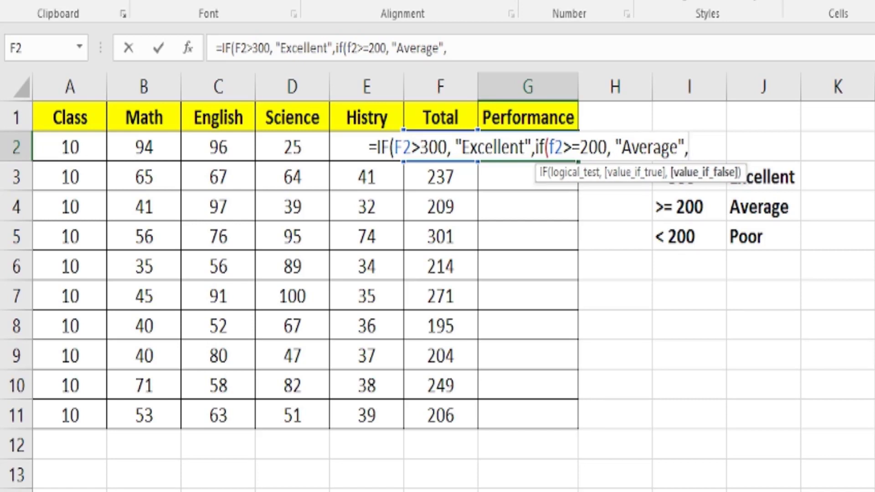
- Nest a third IF testing f2<200 and returning "Poor", then close all three parentheses and enter the formula in G2
text(if)
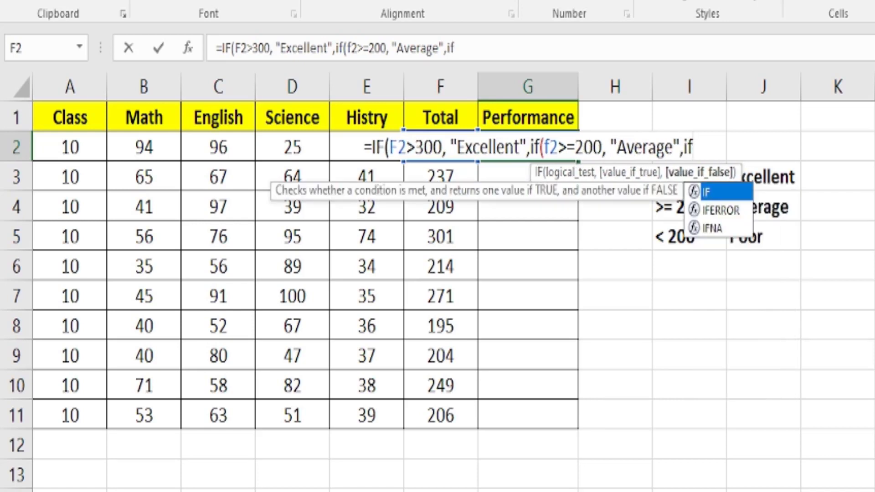
text(()
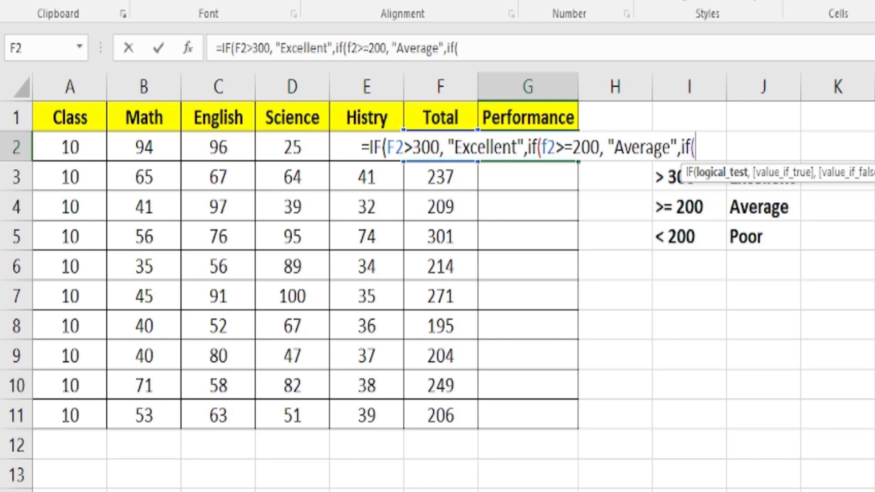
text(f2)
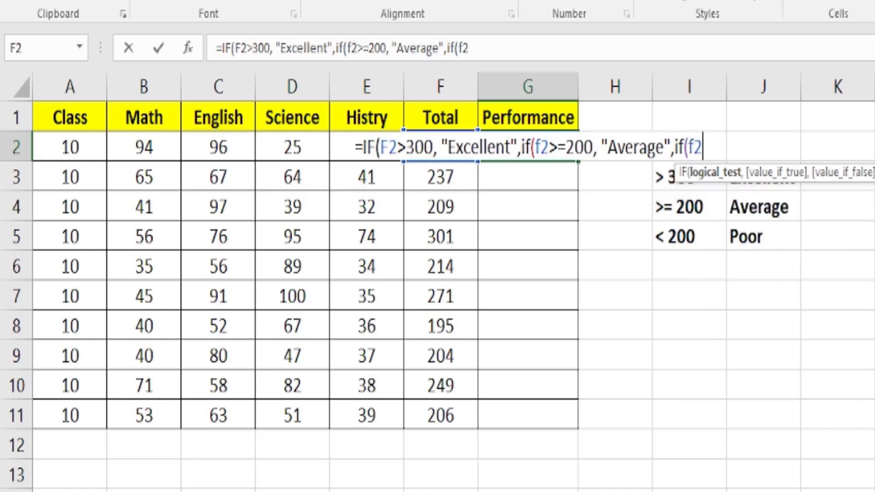
text(<)
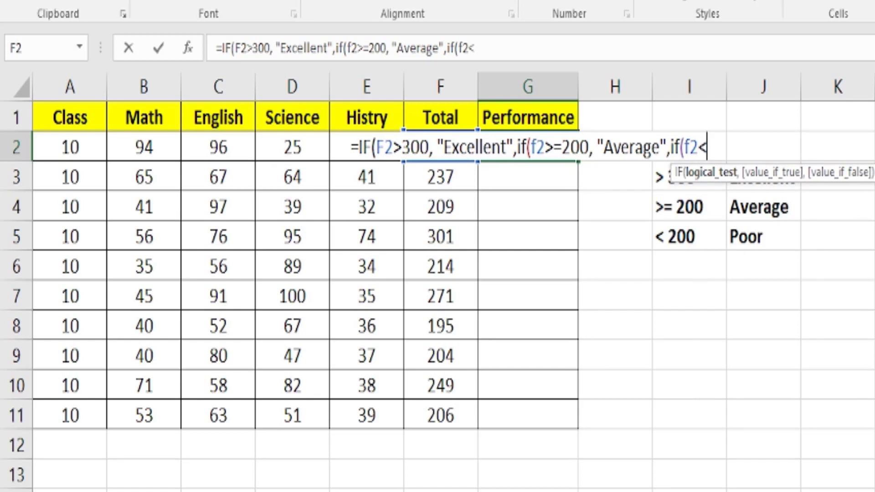
text(200)
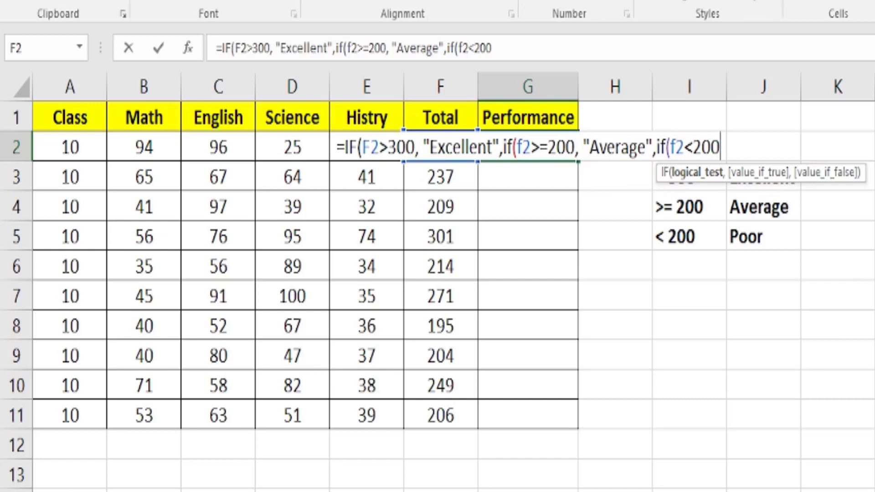
text(,)
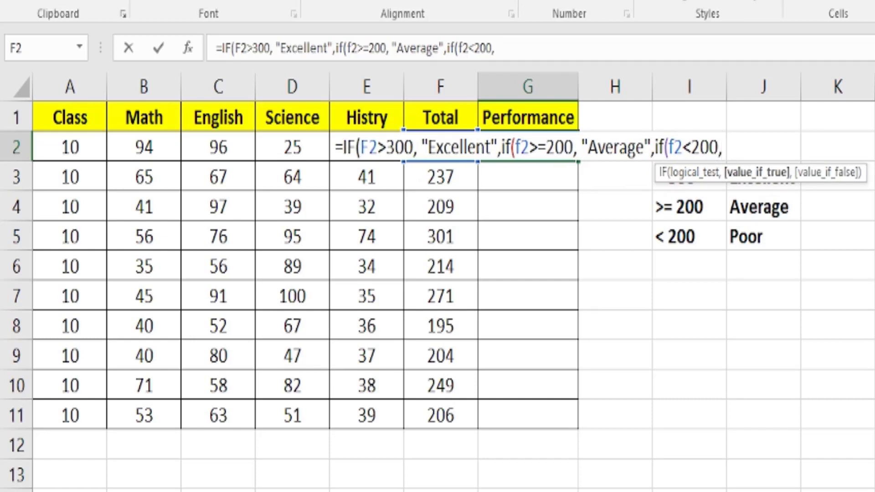
text(")
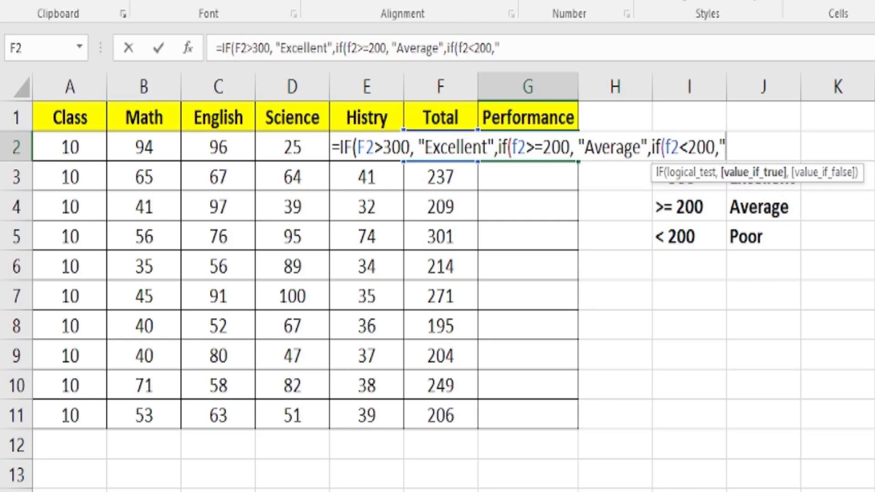
text(Poor)
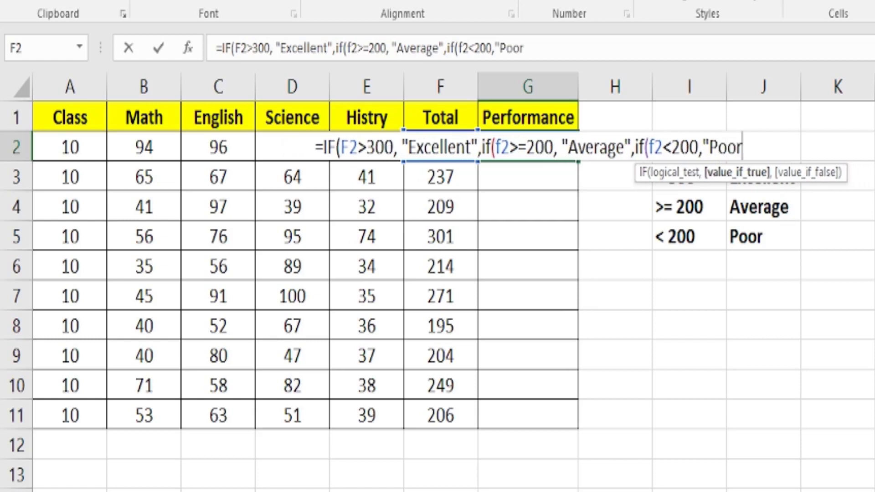
text())
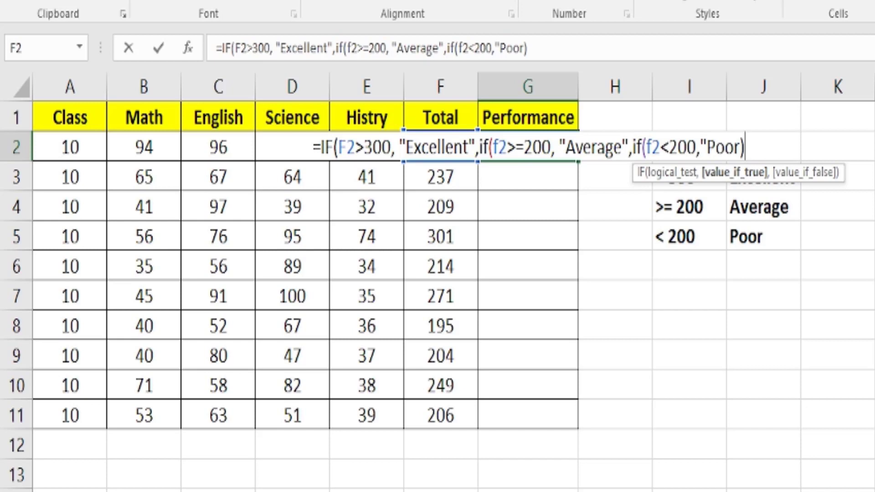
key(BackSpace)
text(")
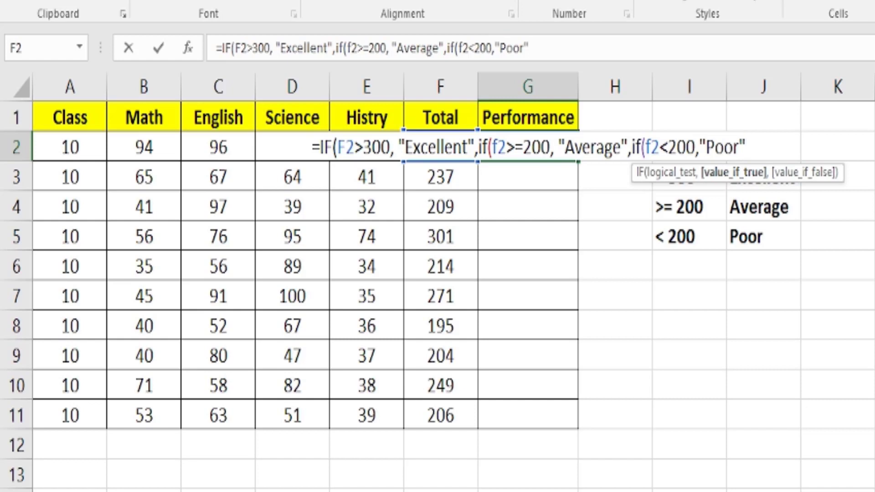
text())
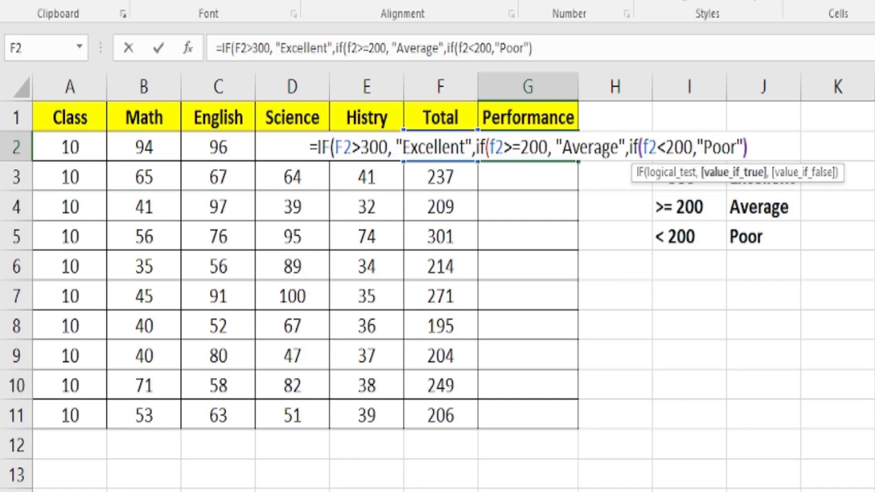
text()))
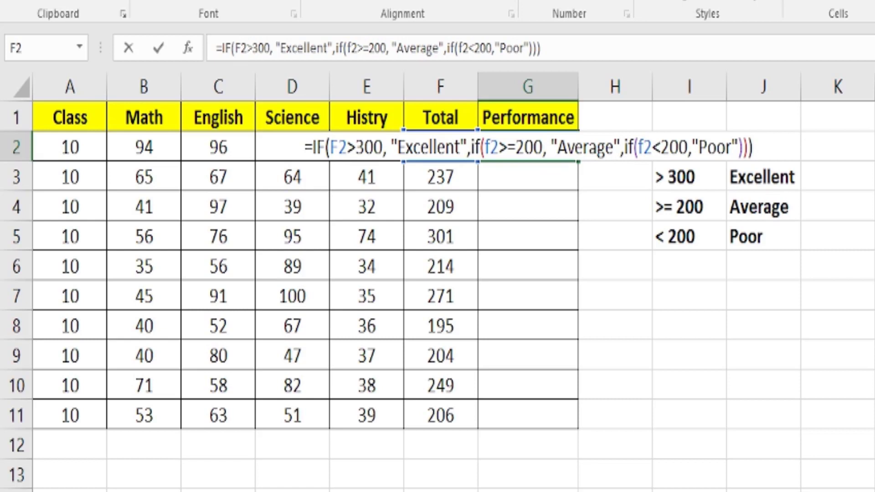
key(Return)
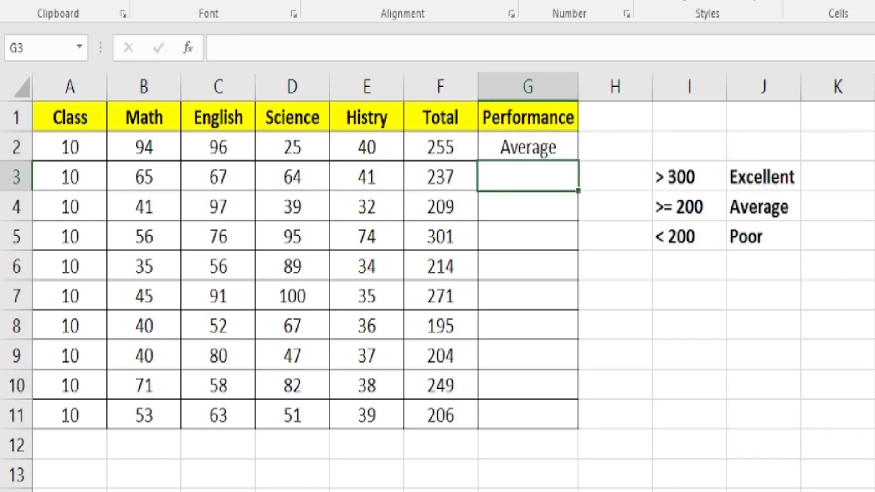
- Check the Performance result in G2 against the total in F2 and the criterion in I4:J4
click(528, 147)
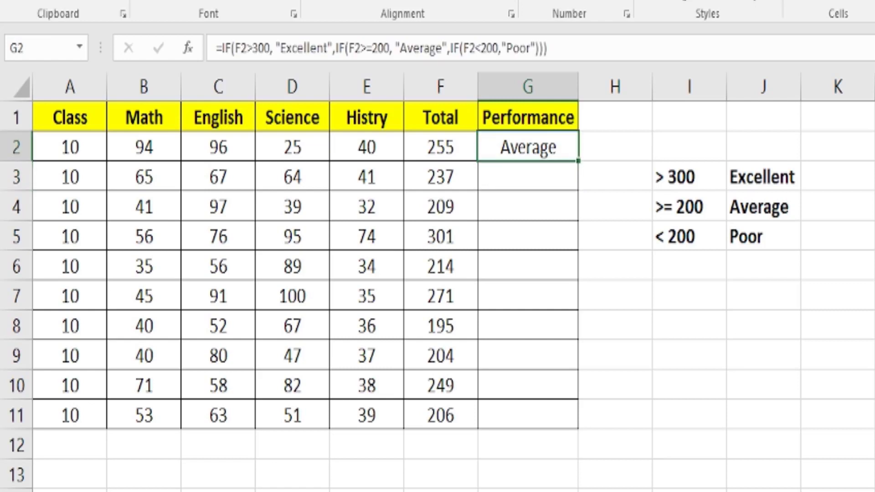
click(438, 146)
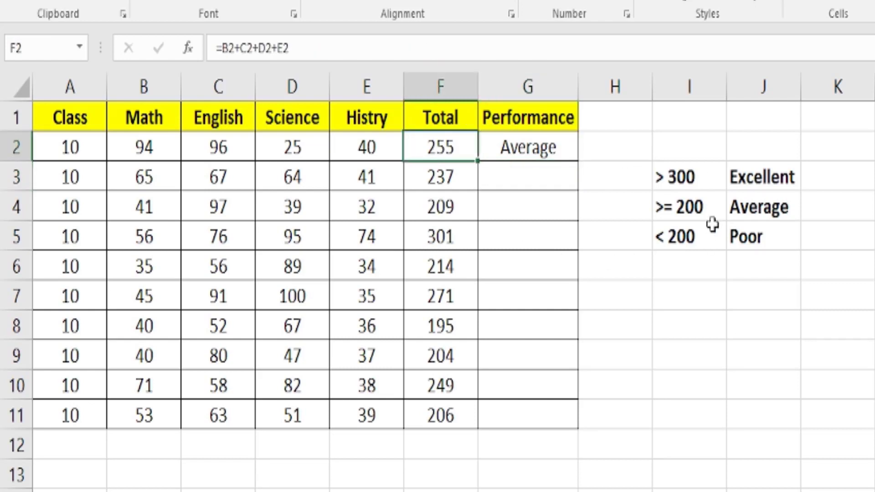
click(691, 199)
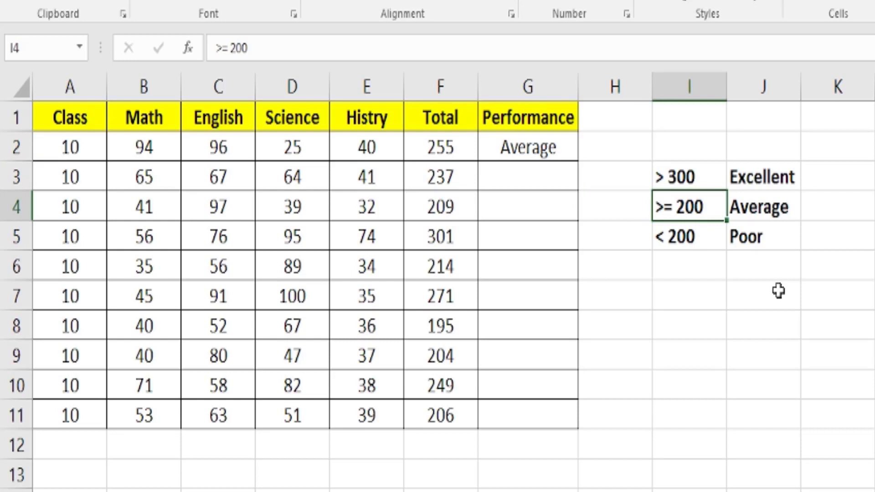
key(Right)
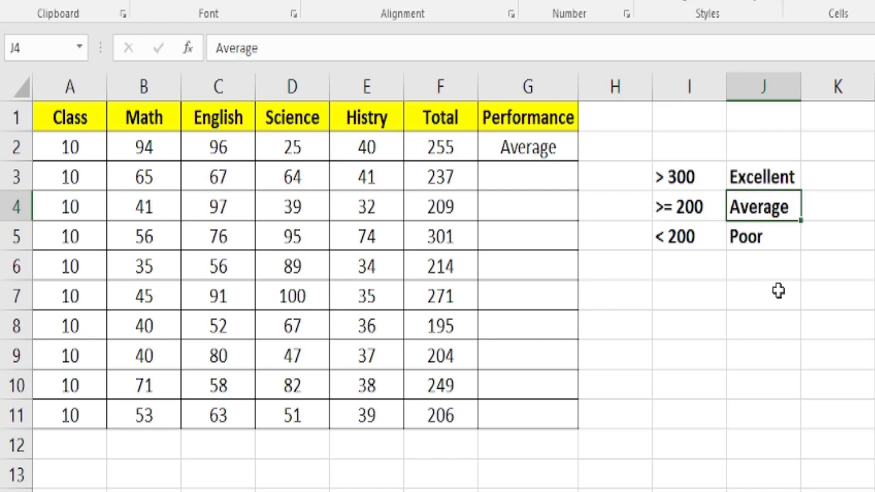
- Copy the nested IF formula from G2 down the Performance column to G11
click(673, 182)
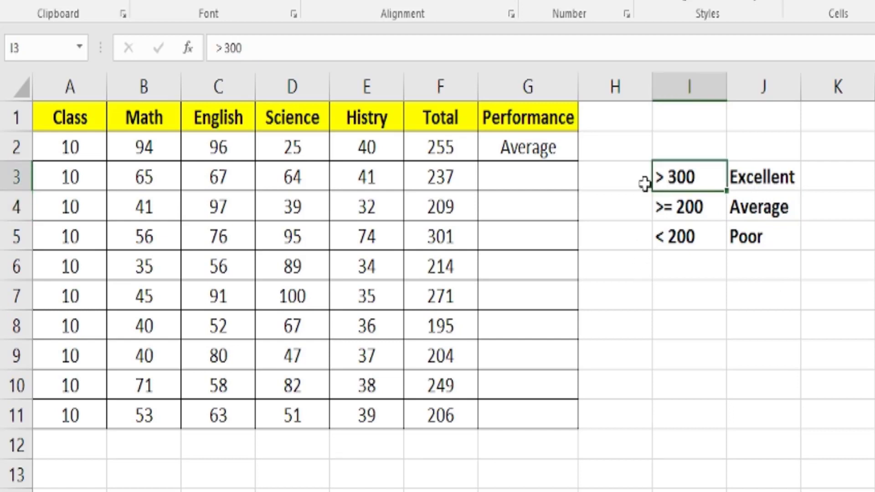
click(527, 155)
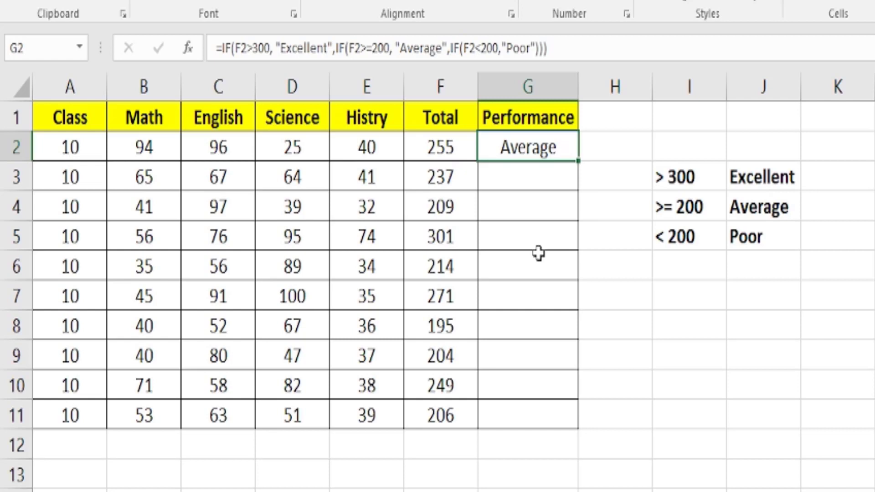
double_click(579, 162)
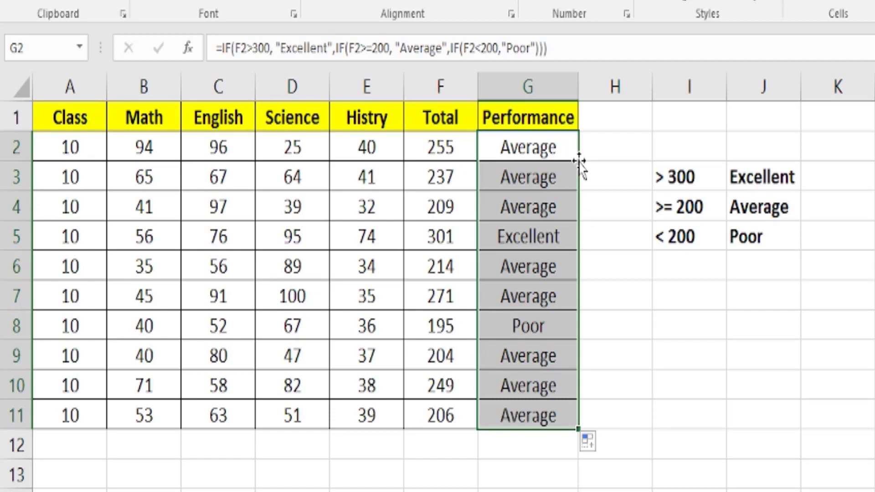
click(608, 244)
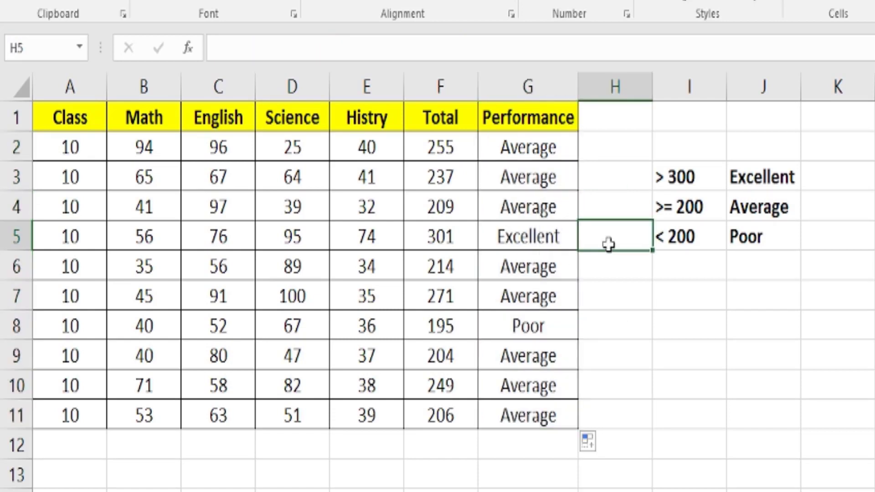
- Highlight the Total in F5, the one rated Excellent, with a yellow fill
click(512, 236)
click(438, 234)
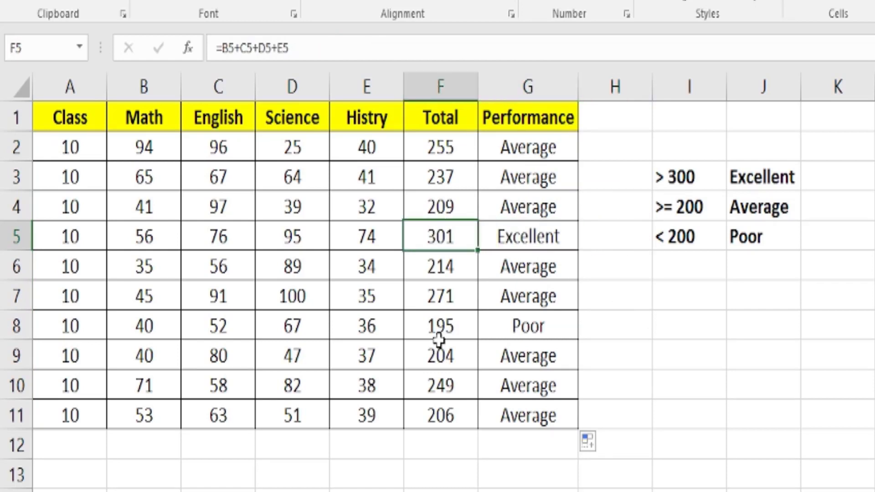
click(251, 0)
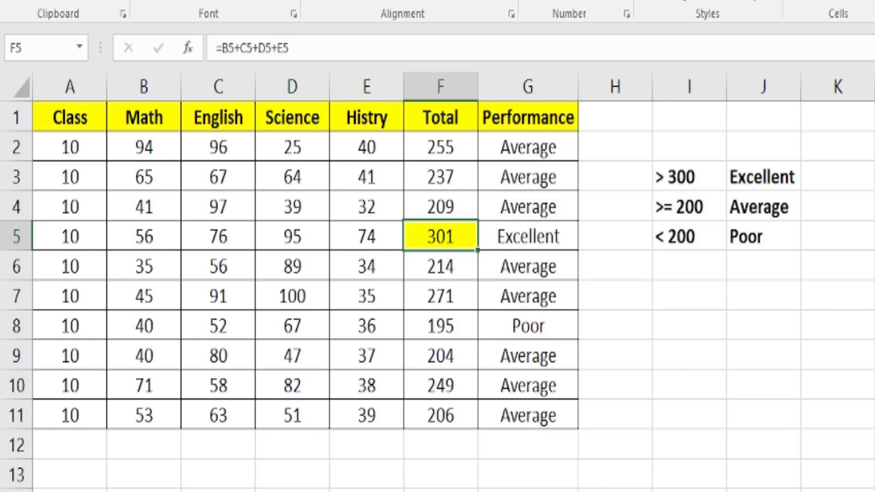
scroll(437, 282, up, 2)
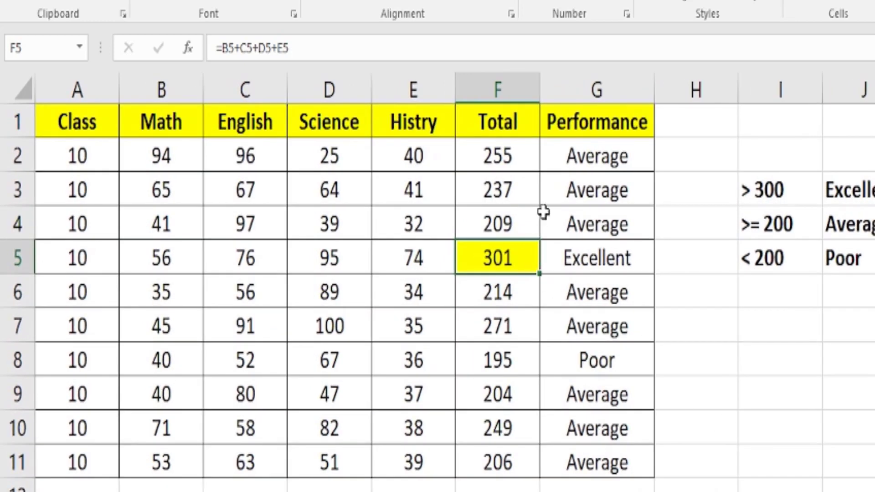
- Check the totals in column F against the < 200 criterion and highlight F8 with a yellow fill
click(491, 158)
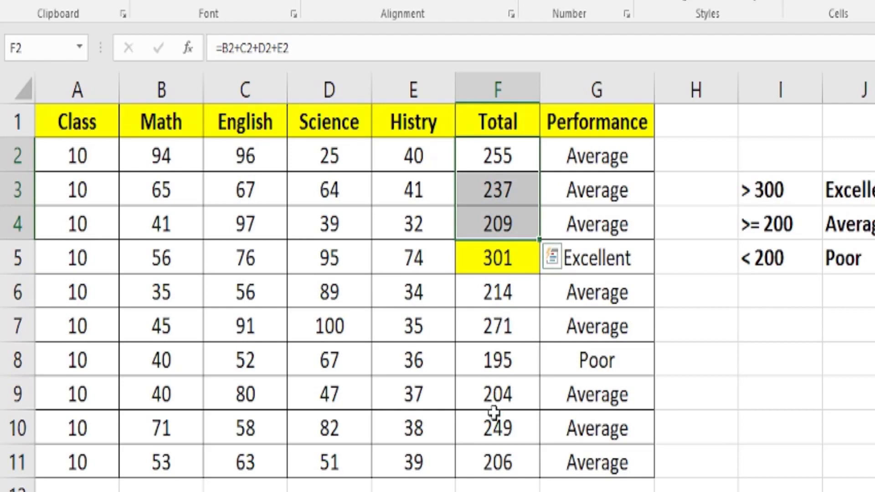
click(527, 363)
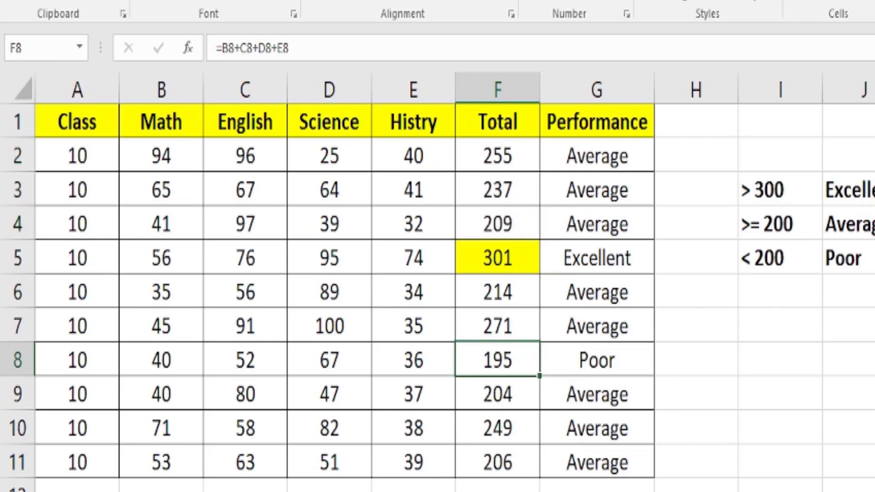
click(793, 261)
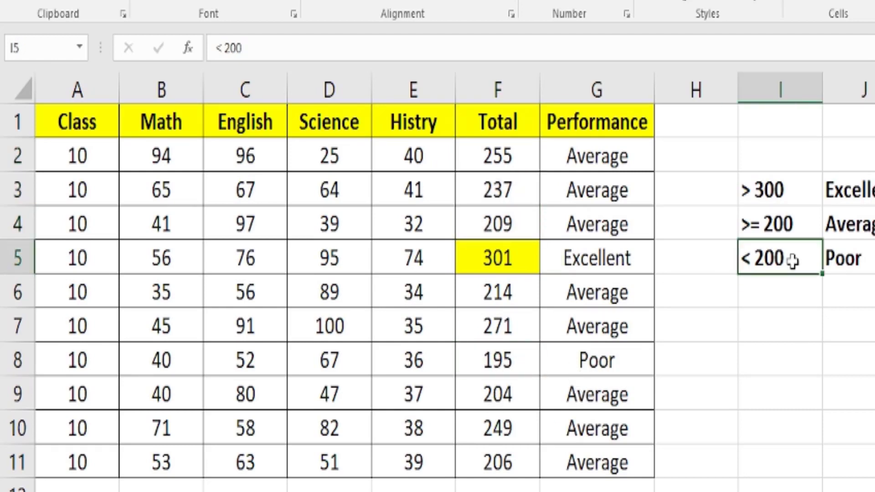
click(492, 357)
click(252, 0)
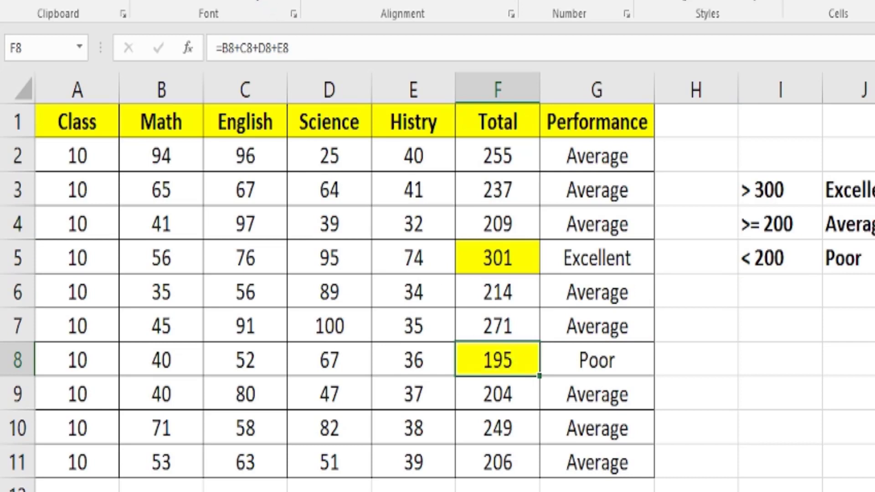
- Examine the rating formula in G8 and the individual subject marks in rows 6 to 8
key(Right)
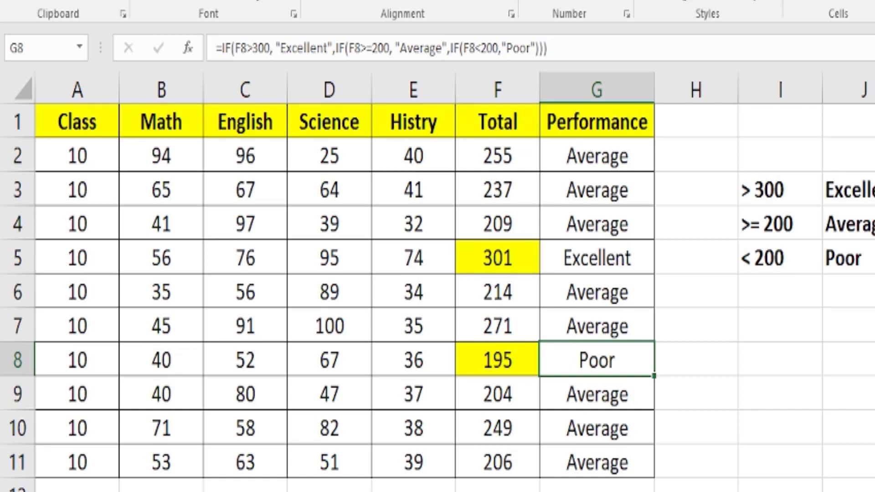
key(Left)
key(Left)
key(Left)
key(Left)
key(Left)
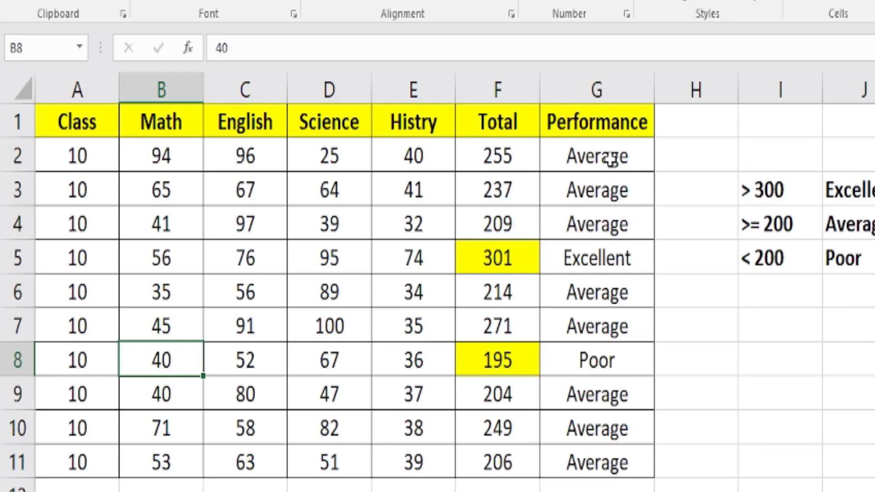
click(164, 329)
click(264, 335)
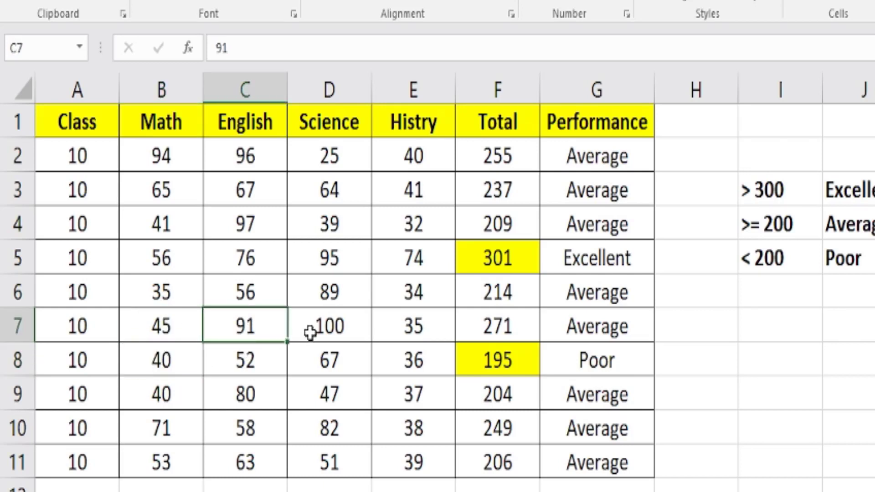
click(310, 333)
click(392, 326)
click(392, 299)
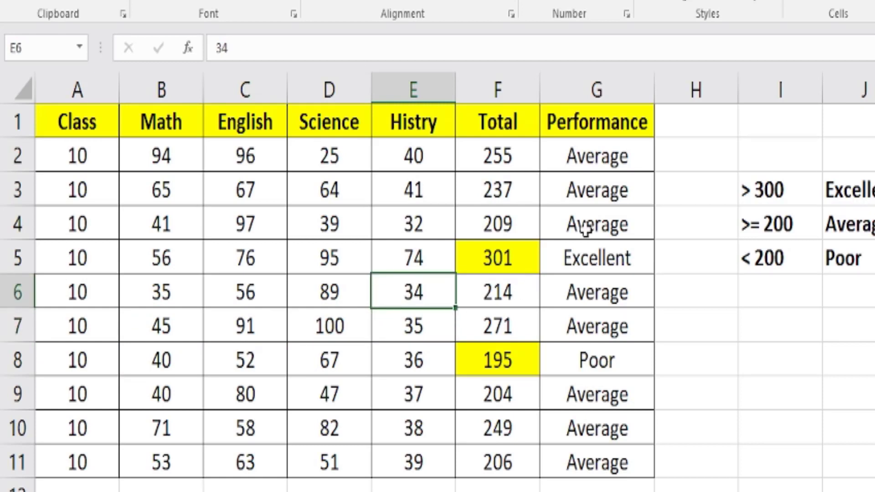
- Shade the Performance results in G2:G11 with a light orange fill
drag(611, 160, 615, 461)
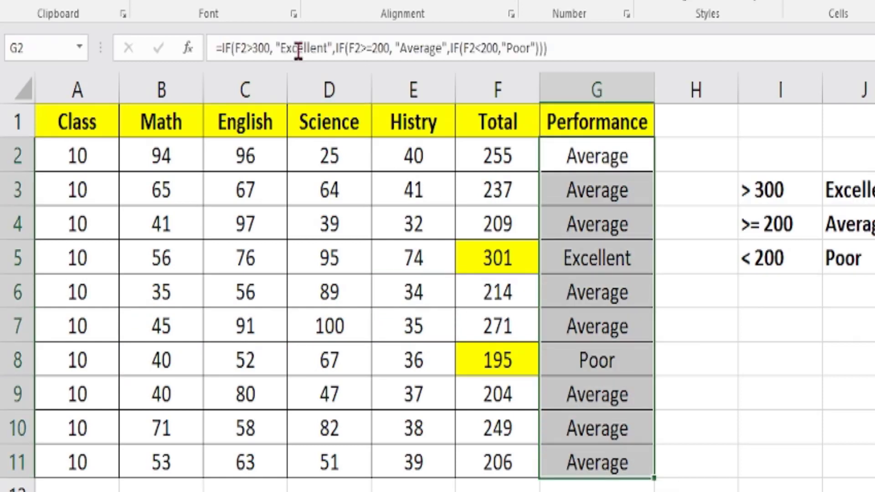
click(276, 6)
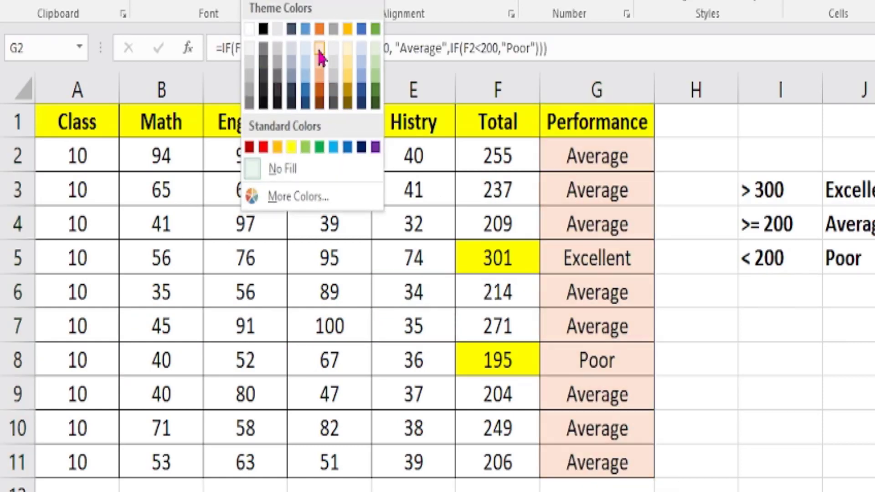
click(320, 54)
click(777, 406)
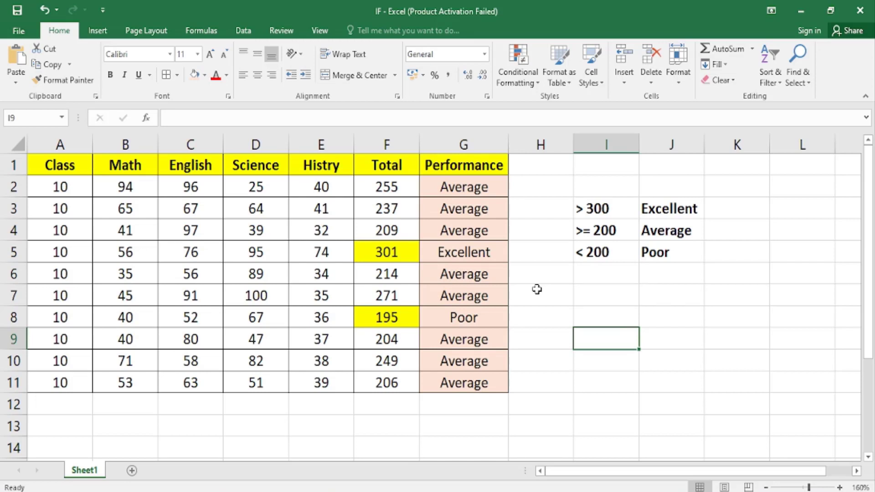
- Review the complete nested IF formula in G2 without changing it
click(472, 186)
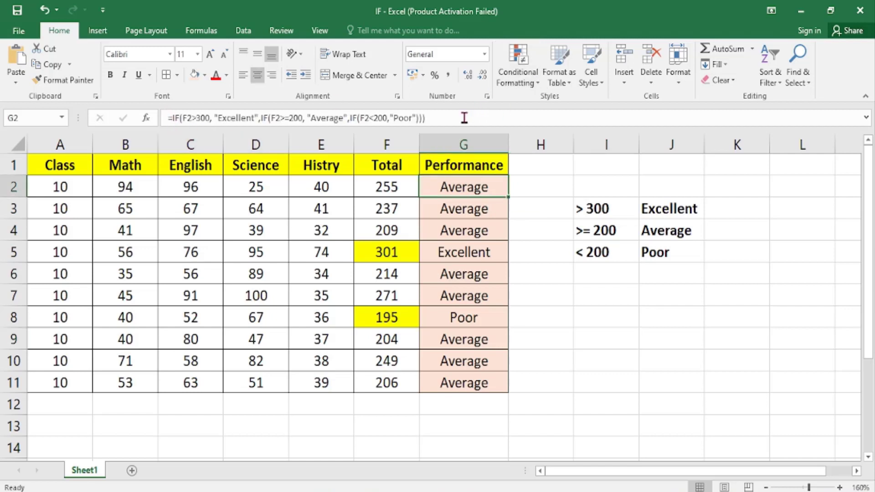
drag(464, 117, 166, 117)
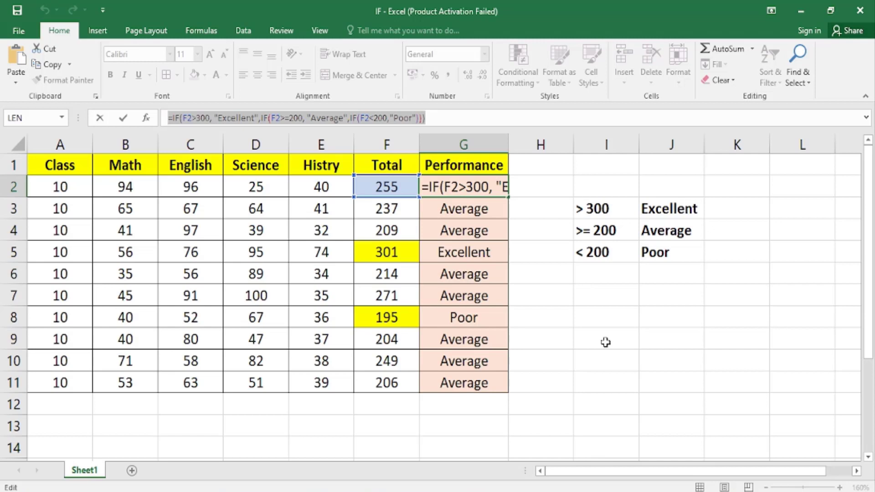
key(Escape)
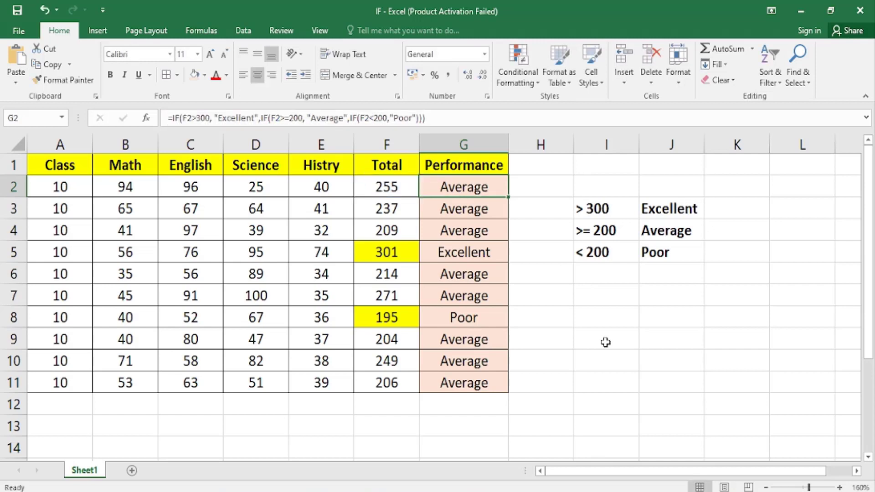